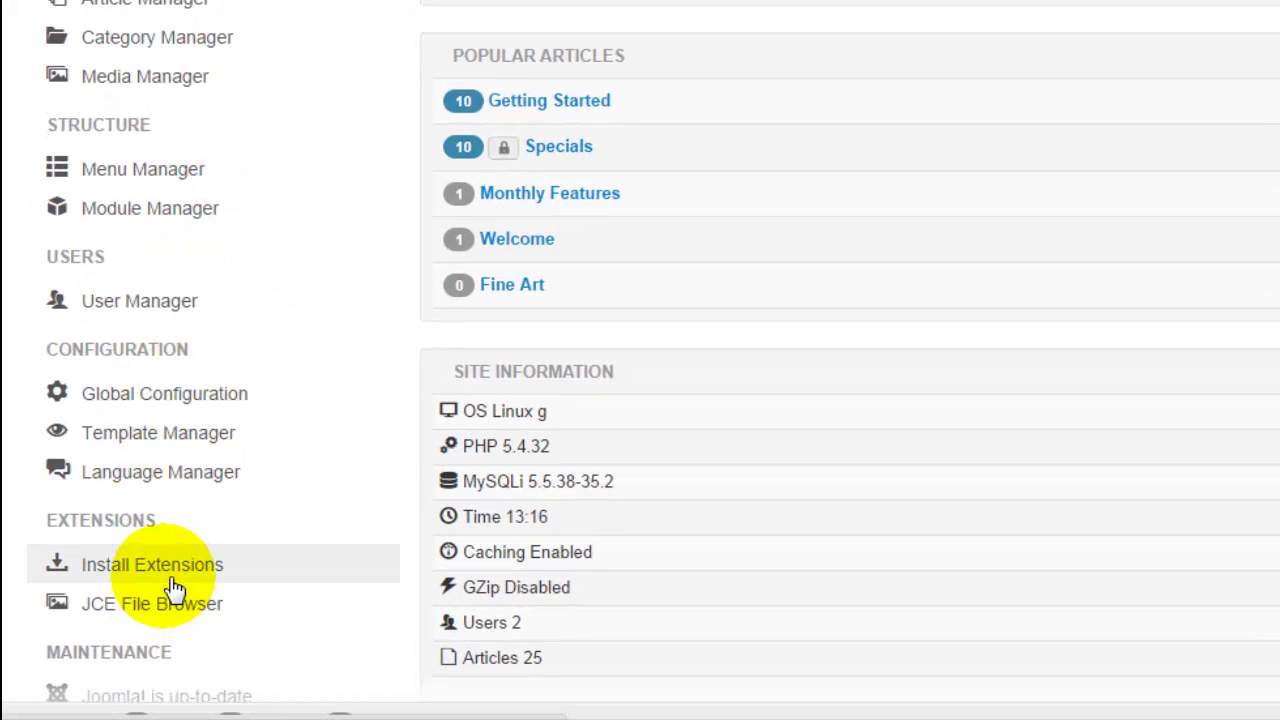
Search Install from Web for 'flexicontact' and open the Flexi Contact card
click(172, 578)
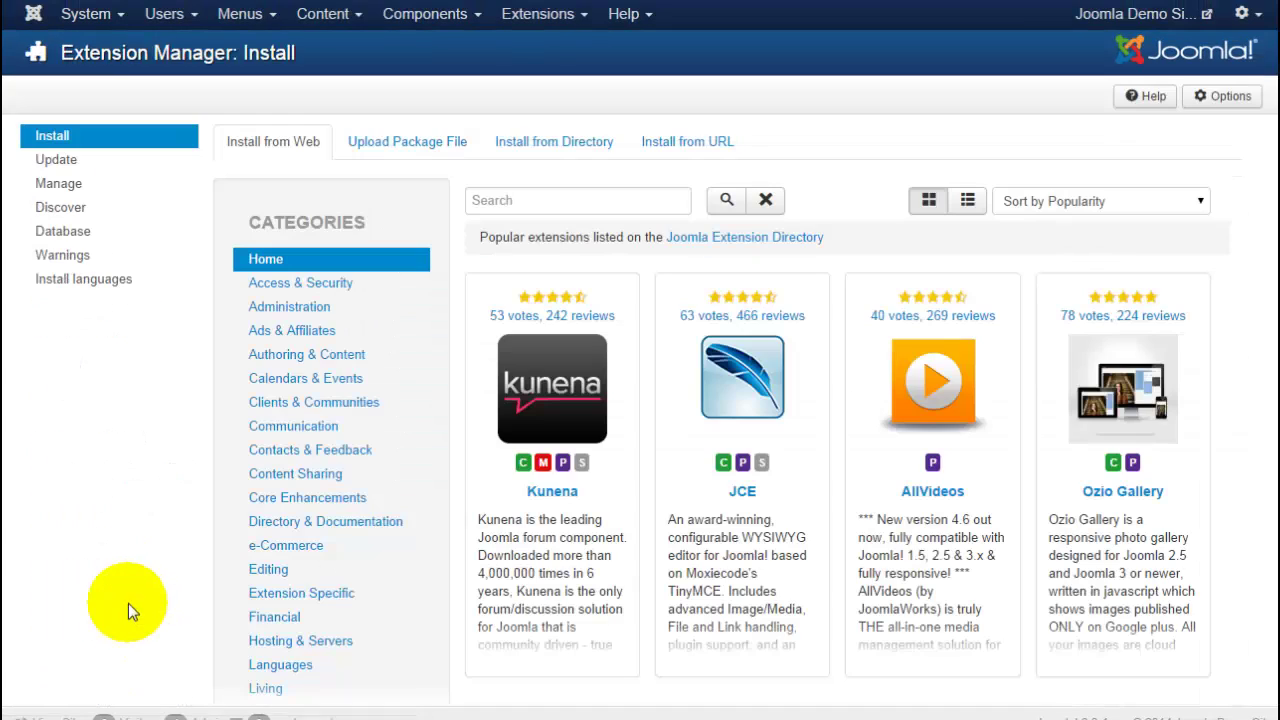
click(497, 205)
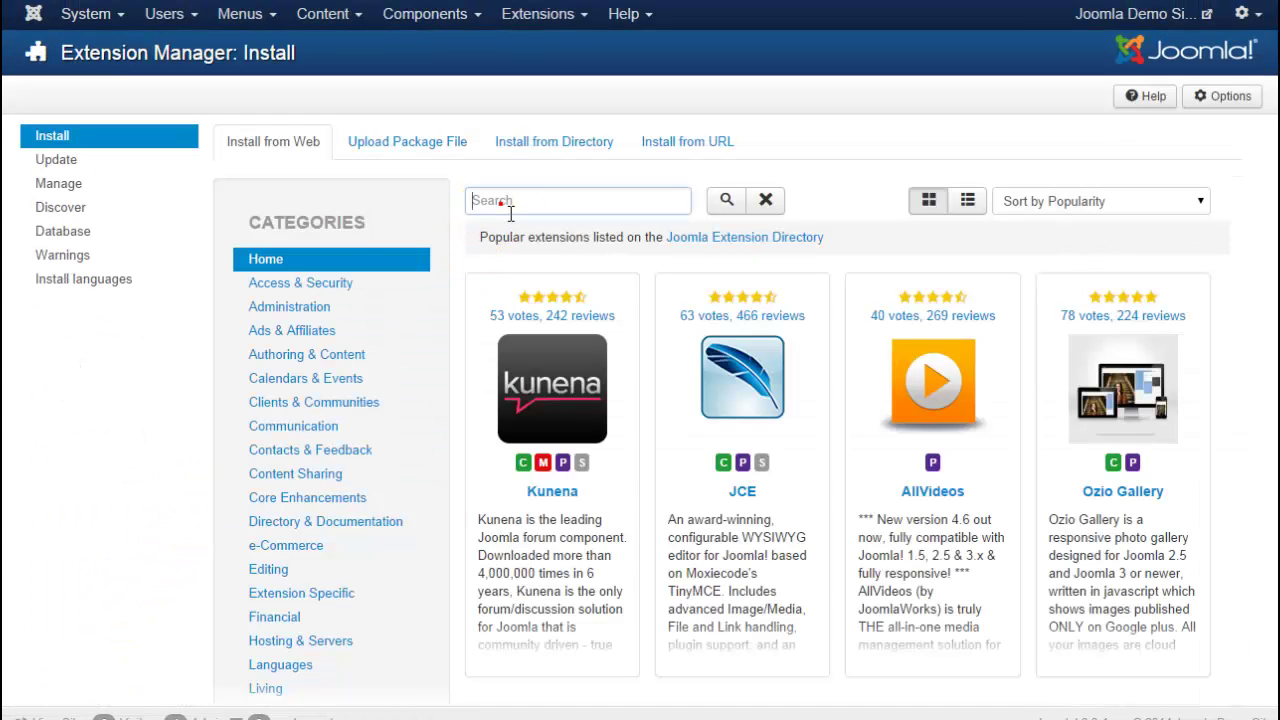
text(flexi)
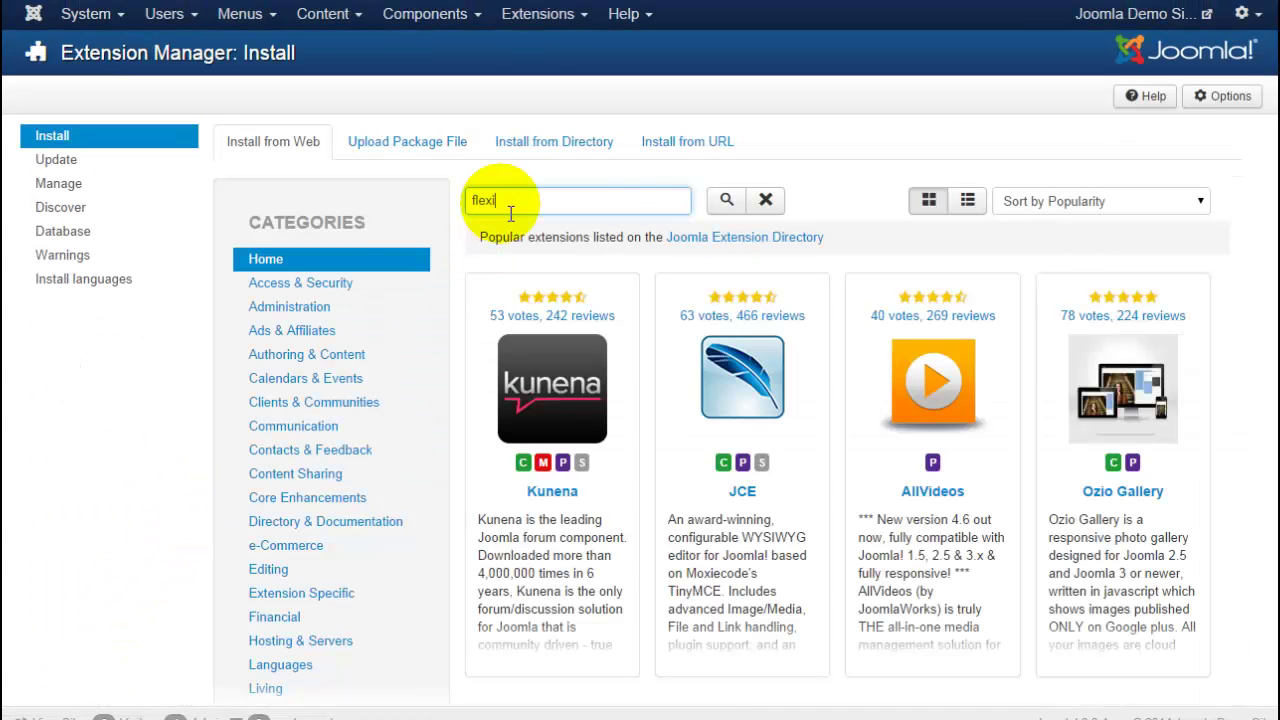
text(contact)
key(Return)
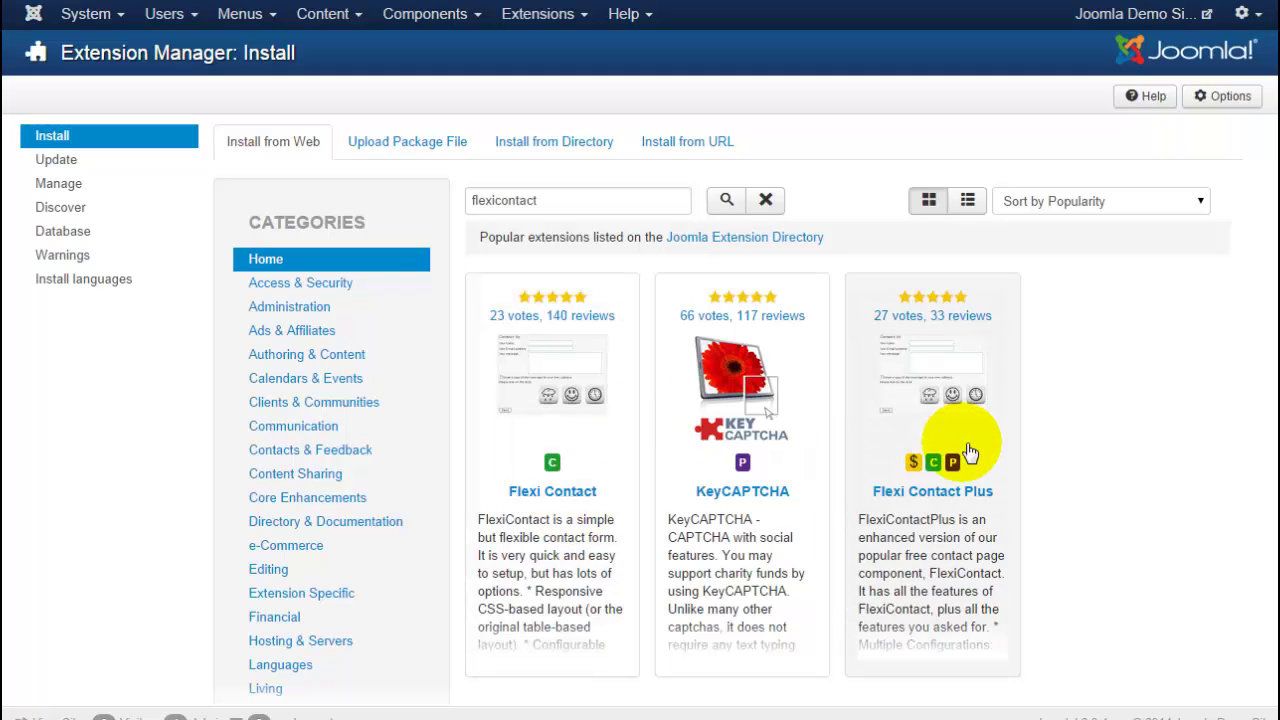
click(568, 491)
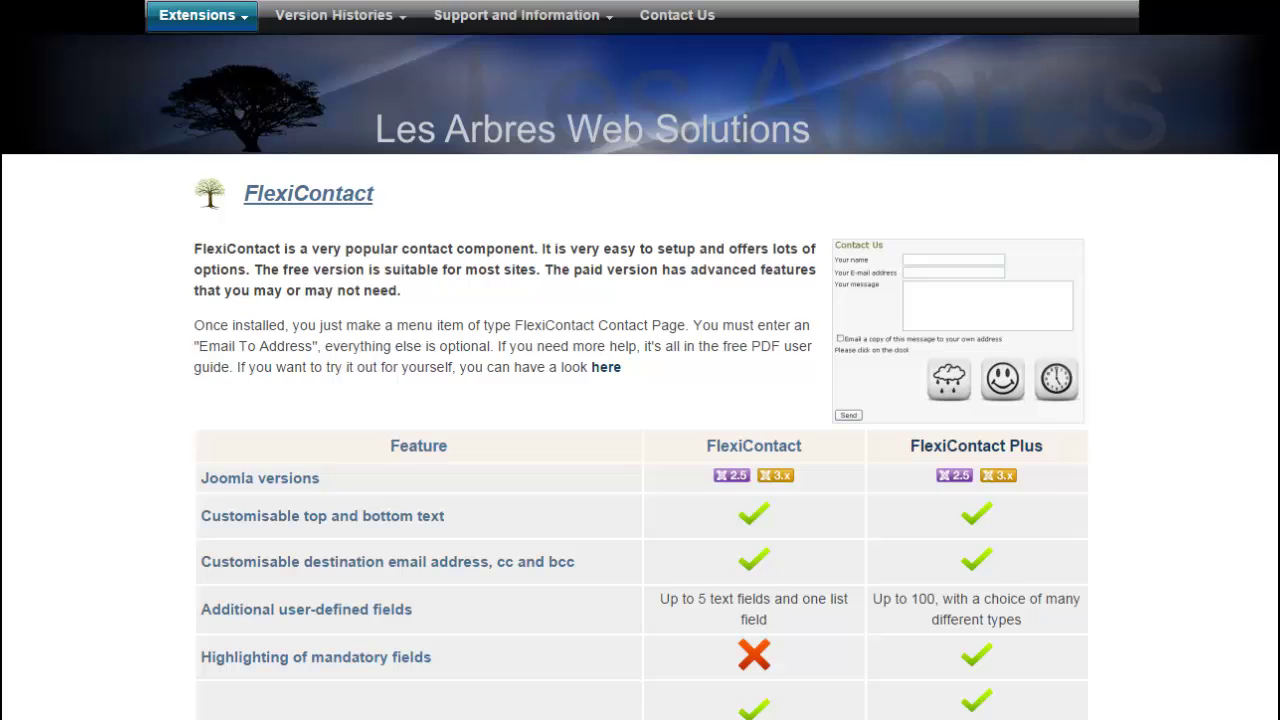
Download the free FlexiContact Component 8.03 package and return to the Joomla tab
scroll(640, 360, down, 3)
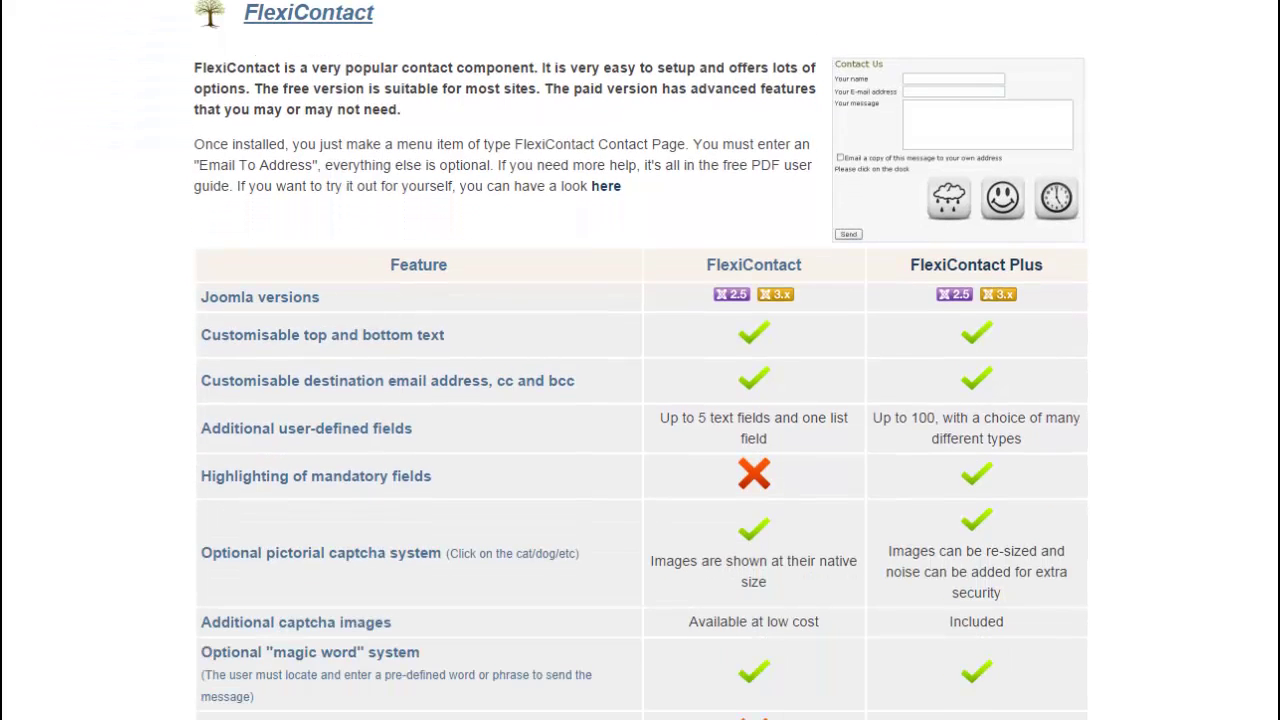
scroll(640, 360, down, 9)
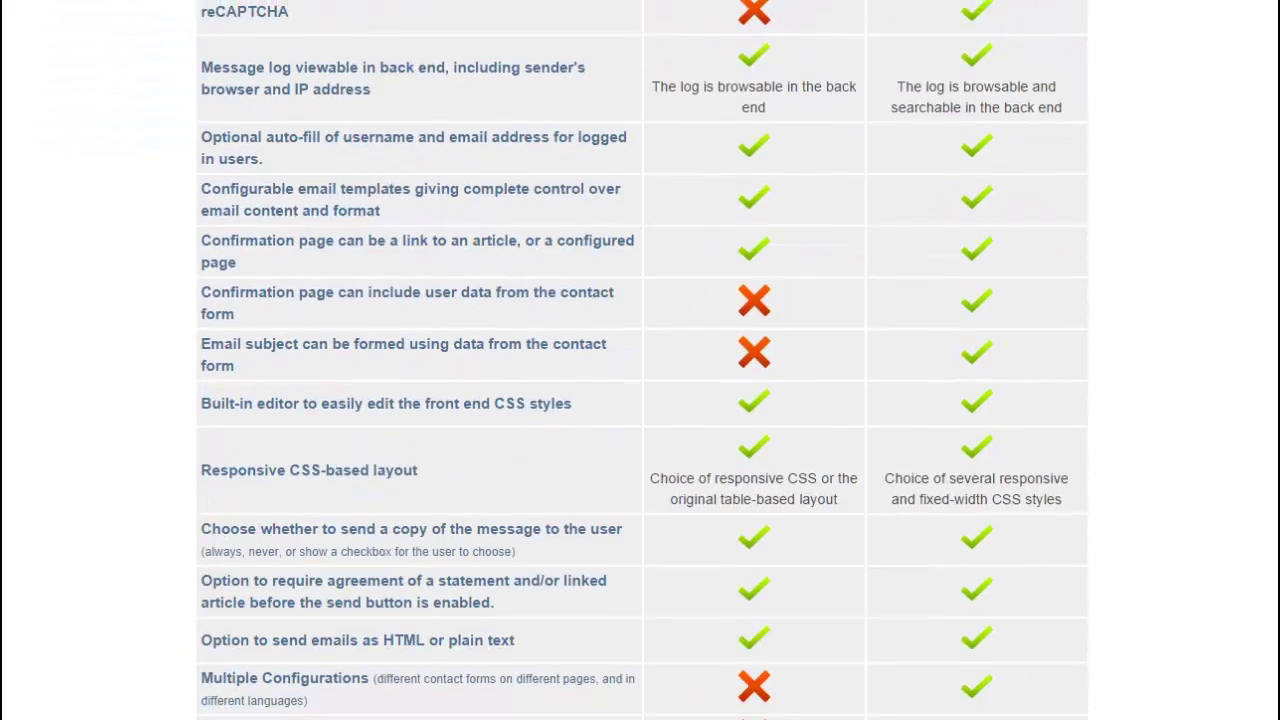
scroll(640, 360, down, 5)
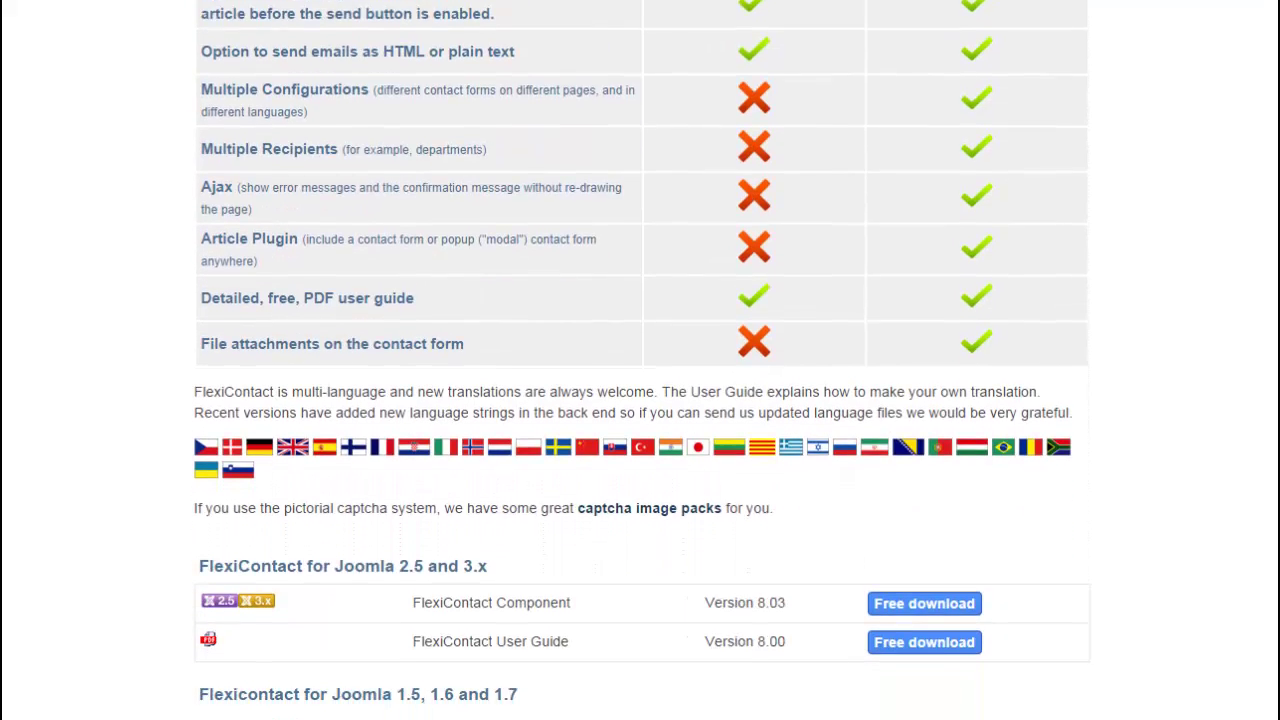
scroll(640, 360, down, 1)
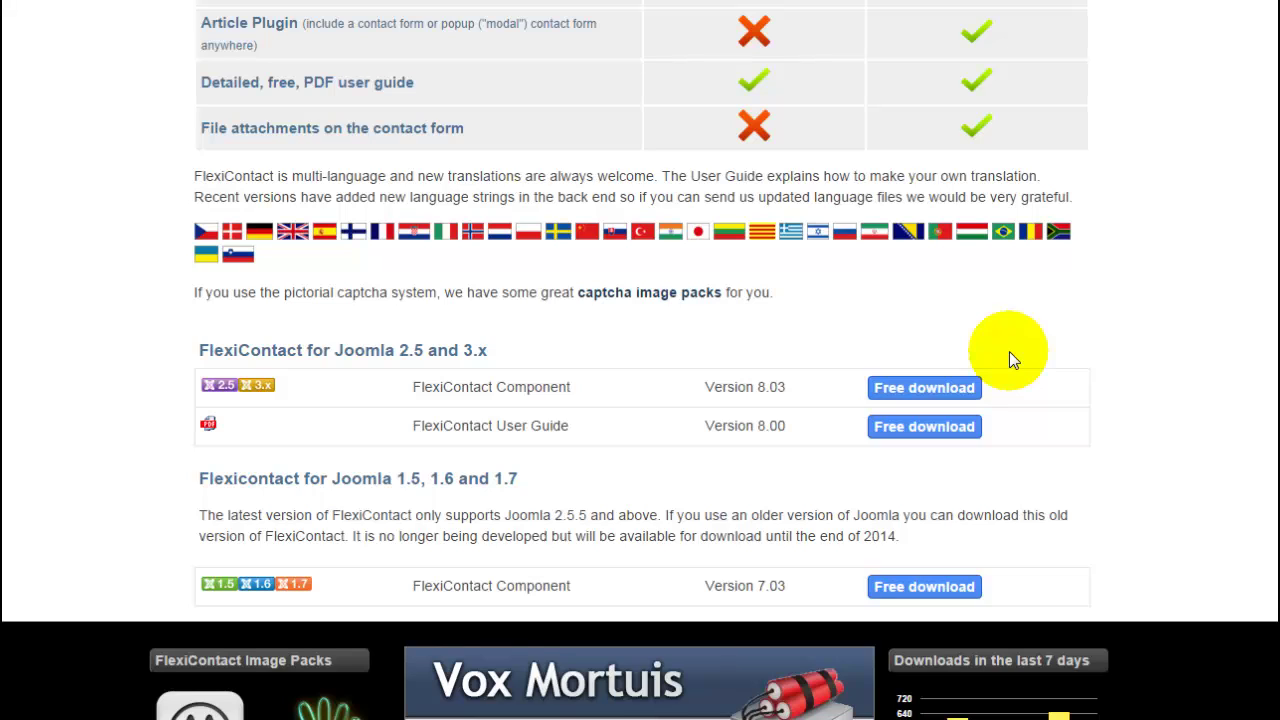
click(940, 392)
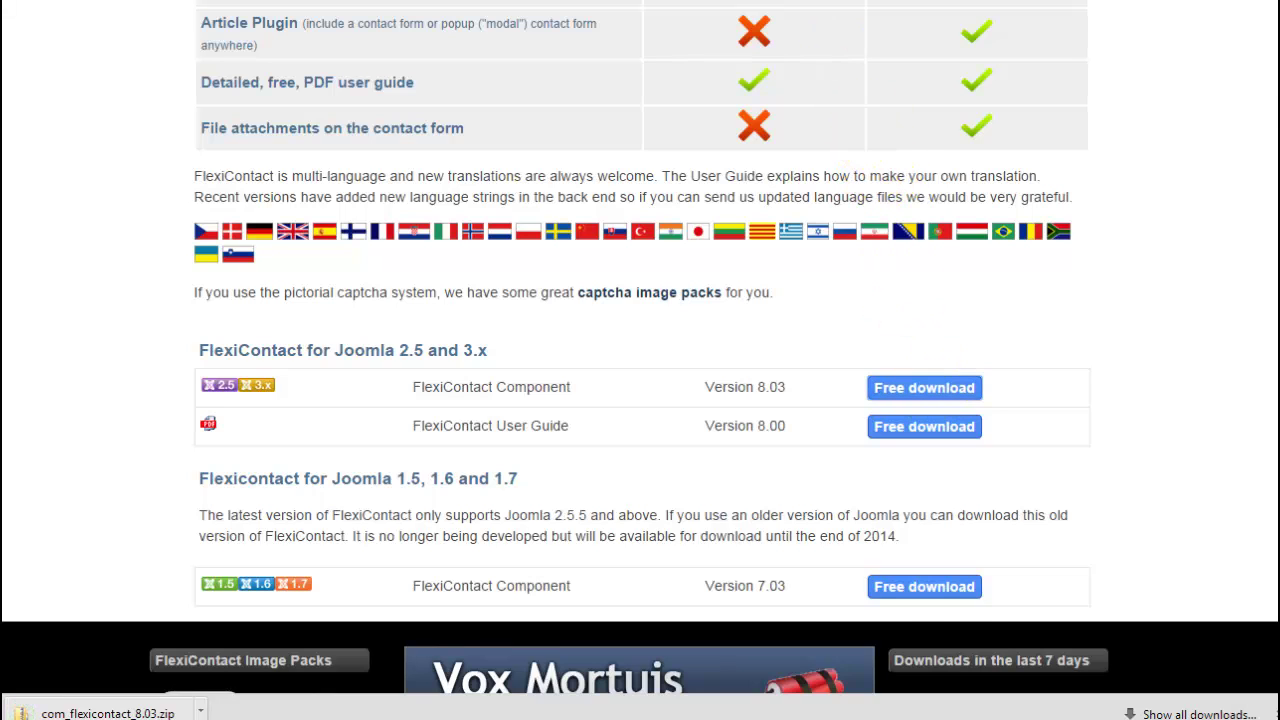
key(ctrl+shift+Tab)
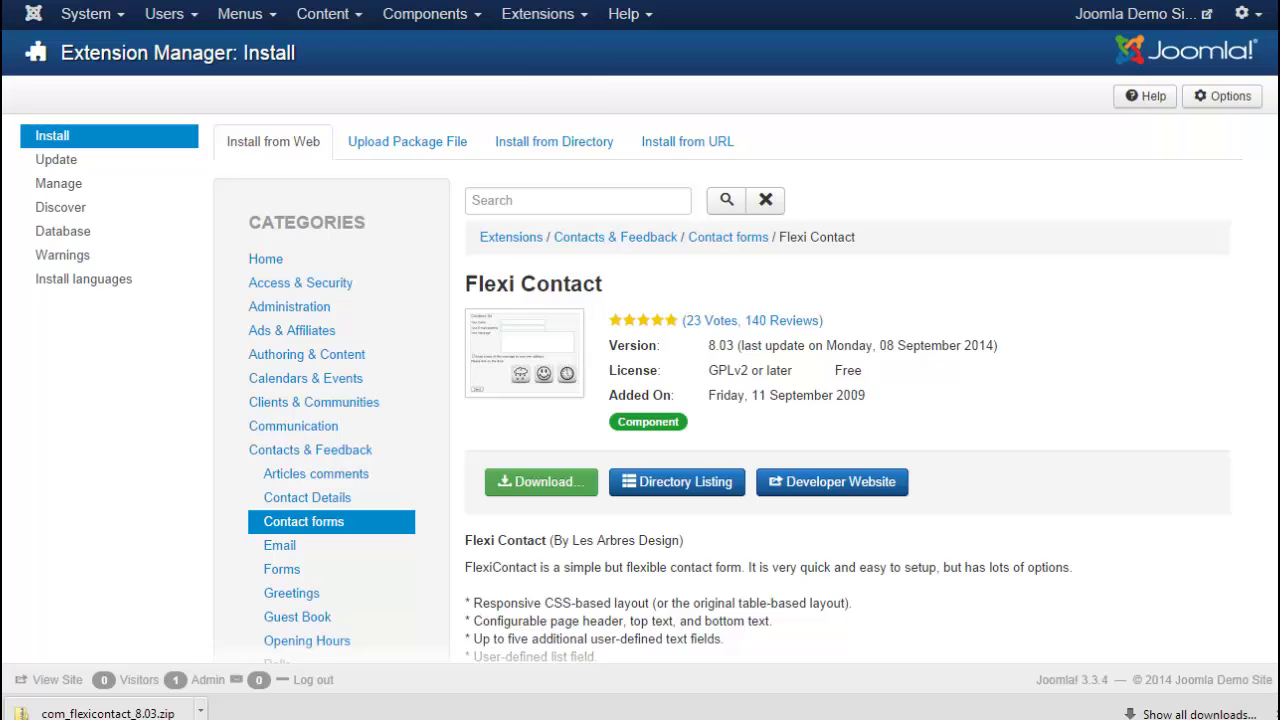
Upload and install com_flexicontact_8.03.zip from the Upload Package File tab
click(432, 144)
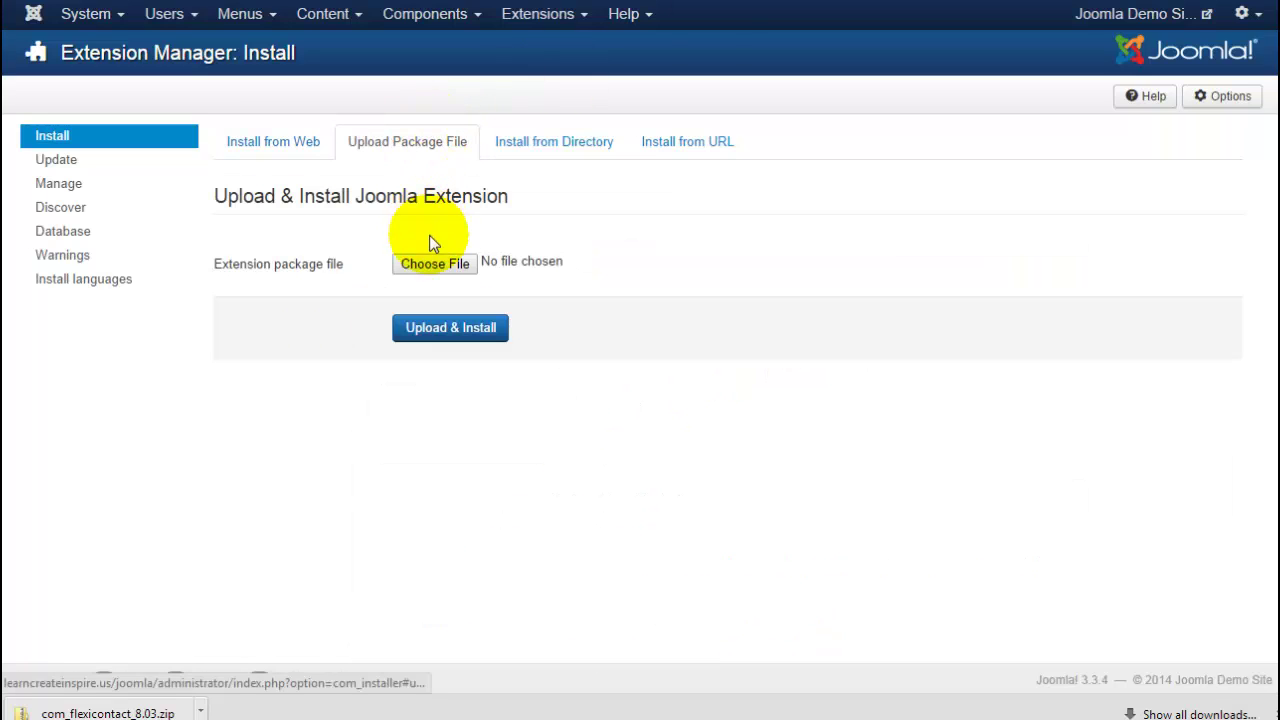
click(433, 262)
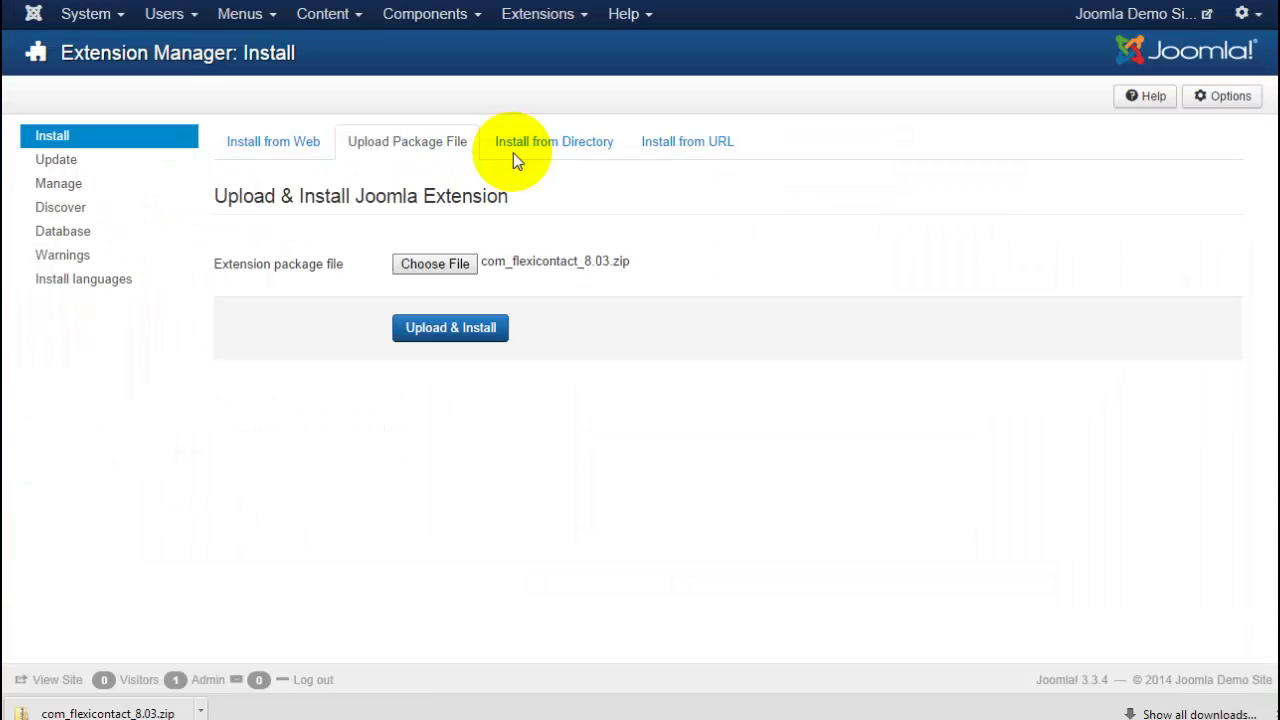
click(474, 334)
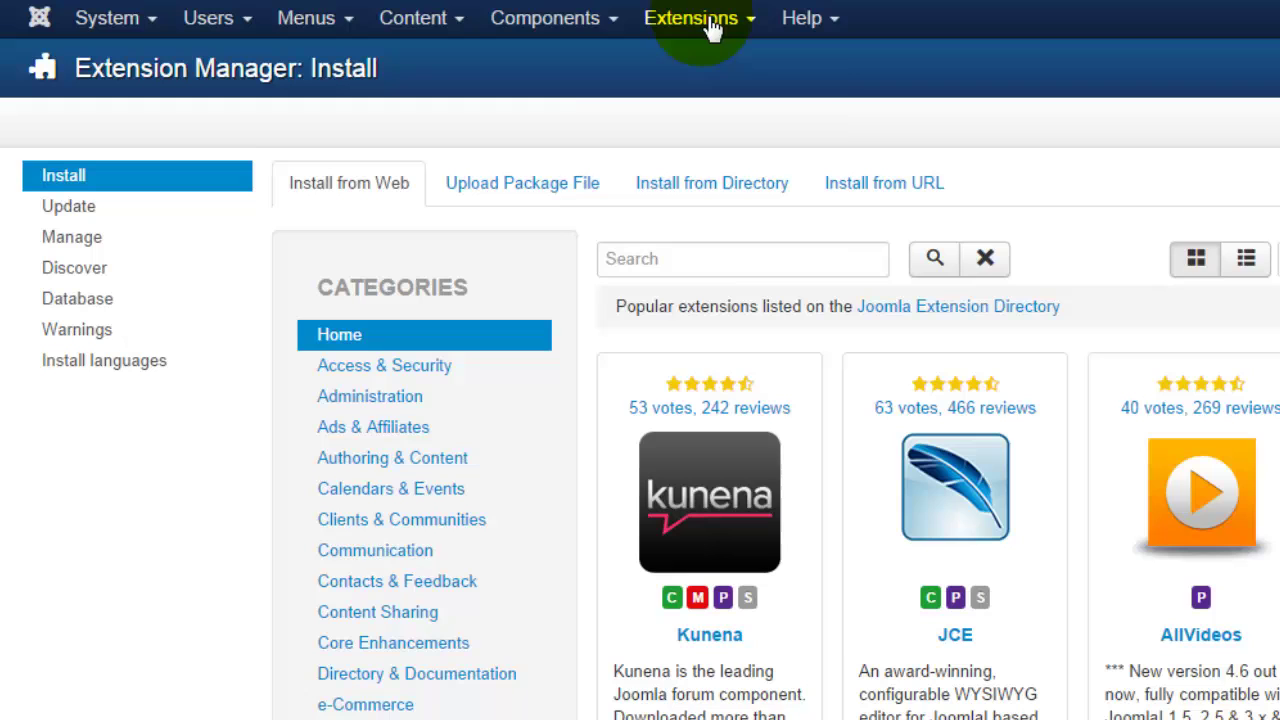
Browse the Extensions and Components menus looking for FlexiContact
click(708, 20)
click(603, 25)
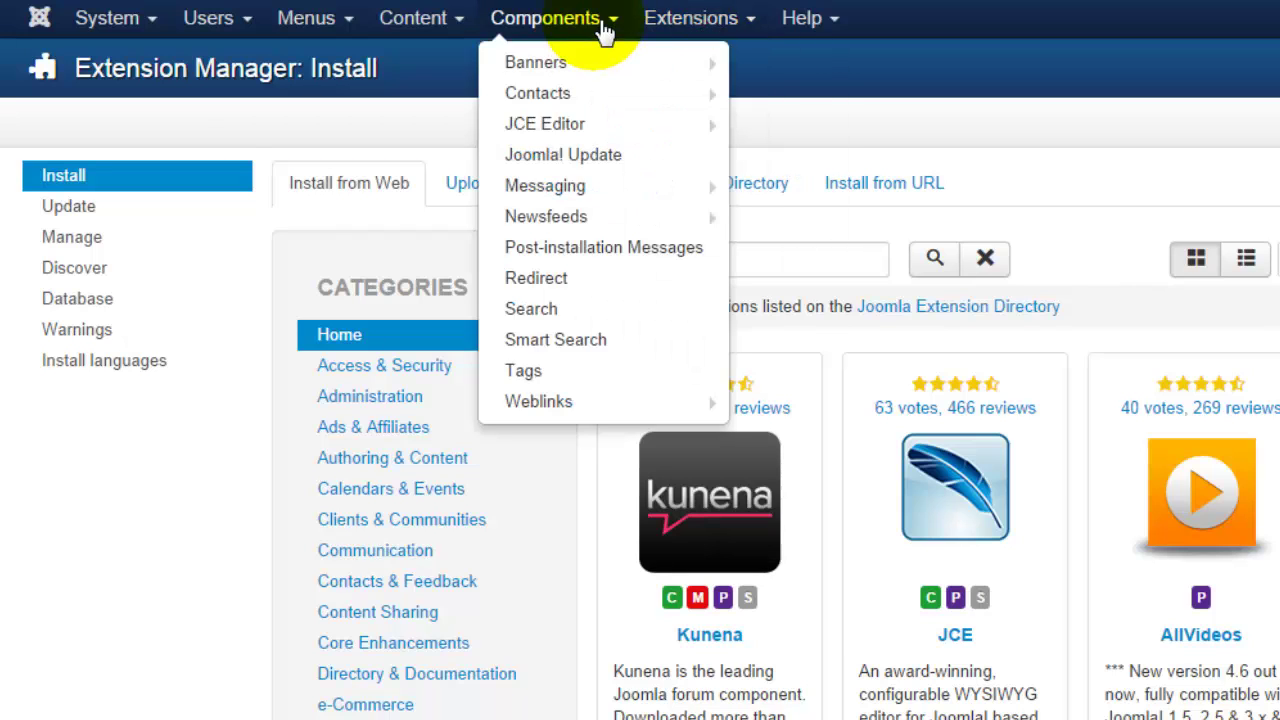
mouse_move(596, 135)
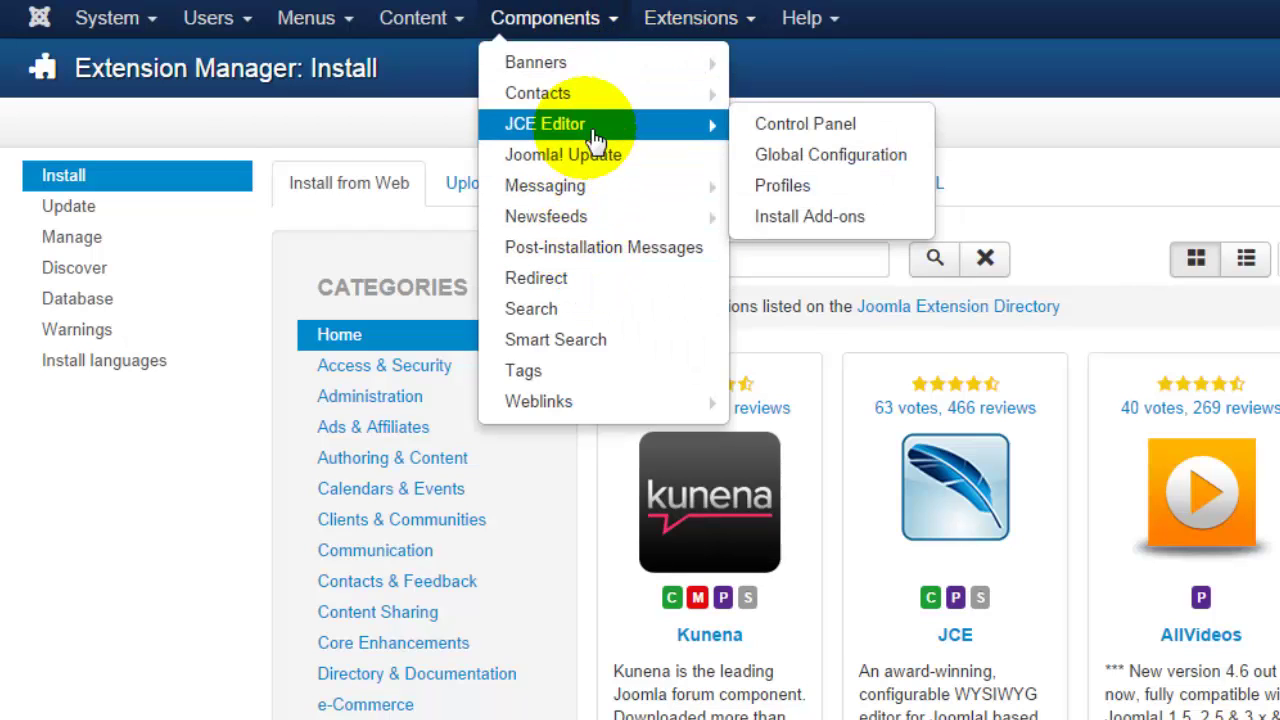
mouse_move(618, 105)
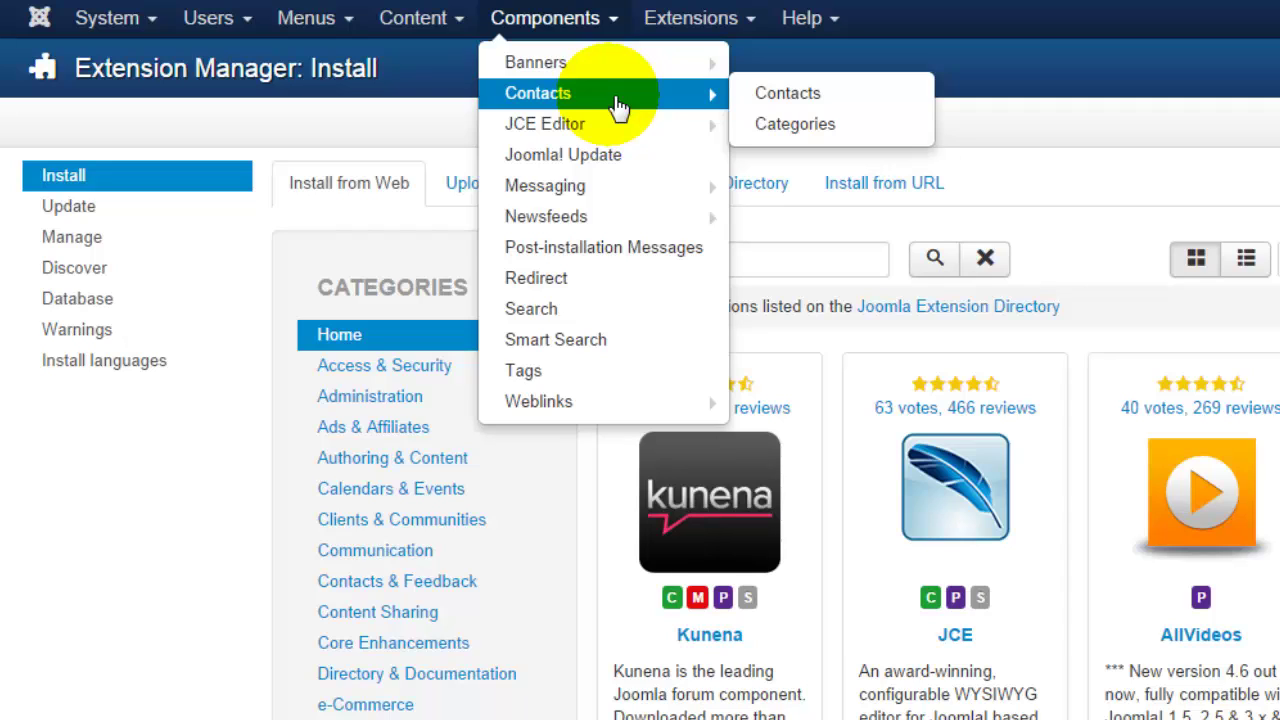
click(655, 20)
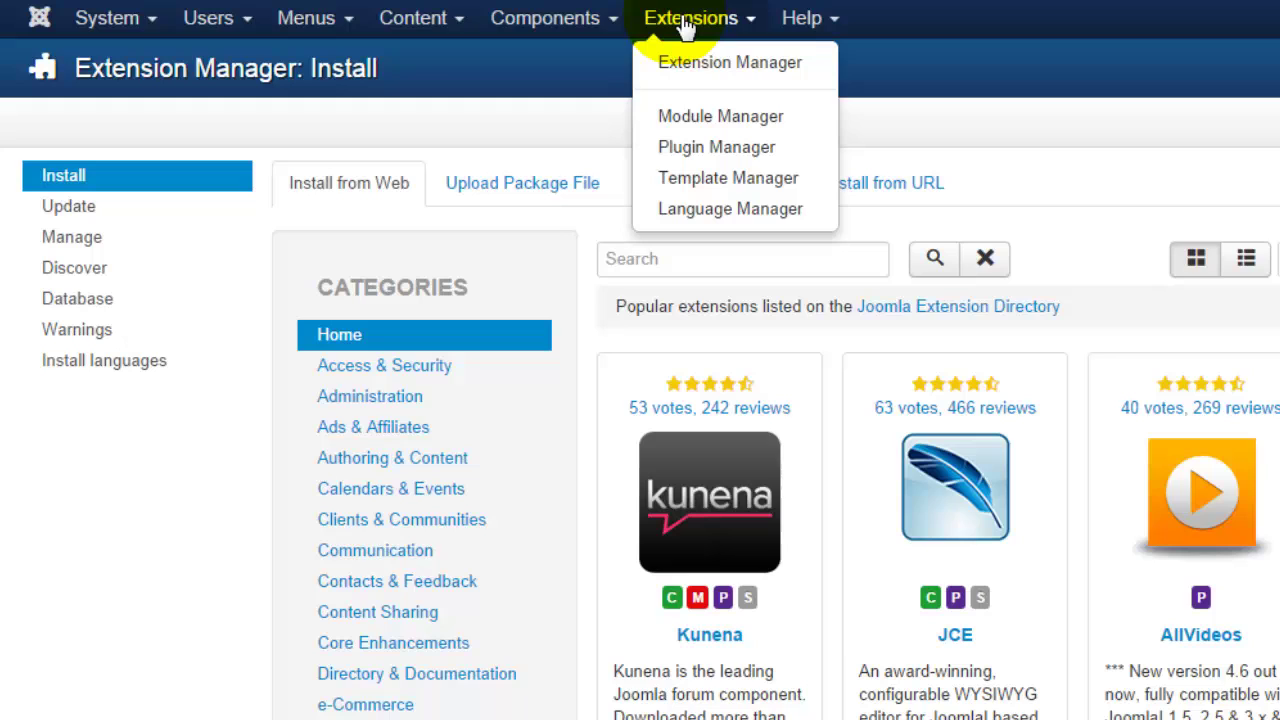
click(545, 18)
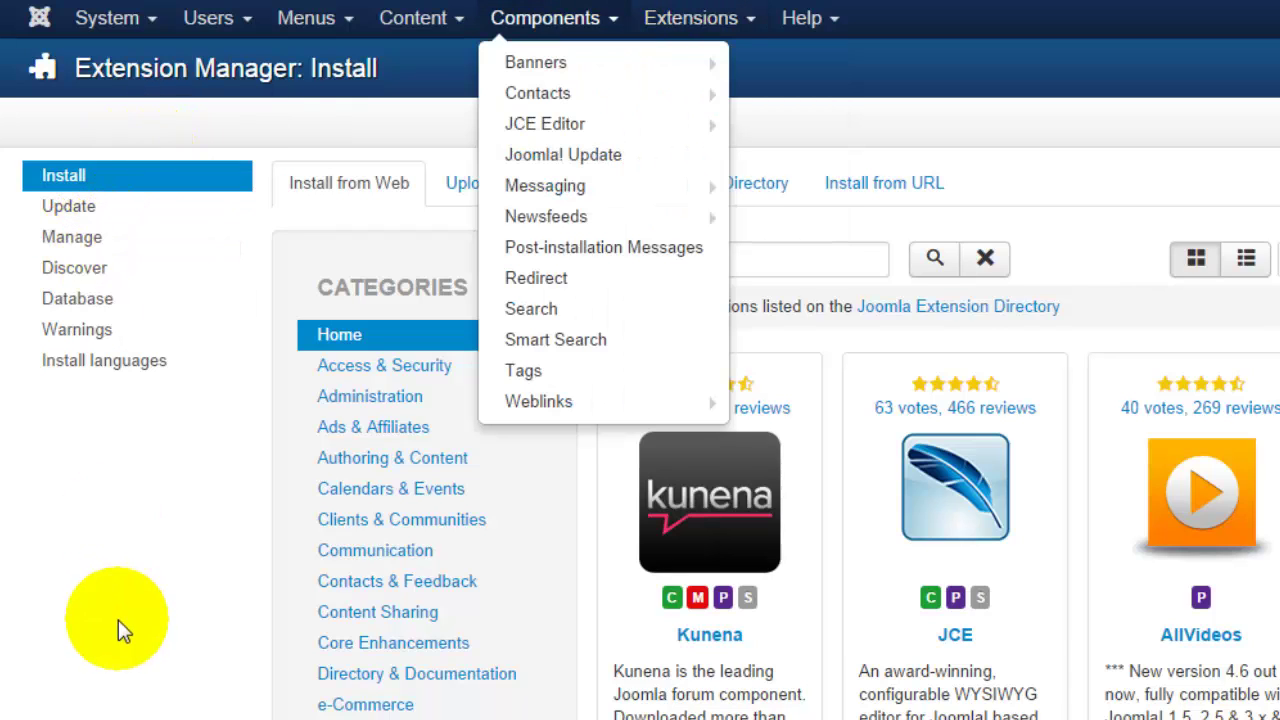
click(116, 617)
Filter the Manage extensions list by 'flexi' and enable the FlexiContact component
click(106, 246)
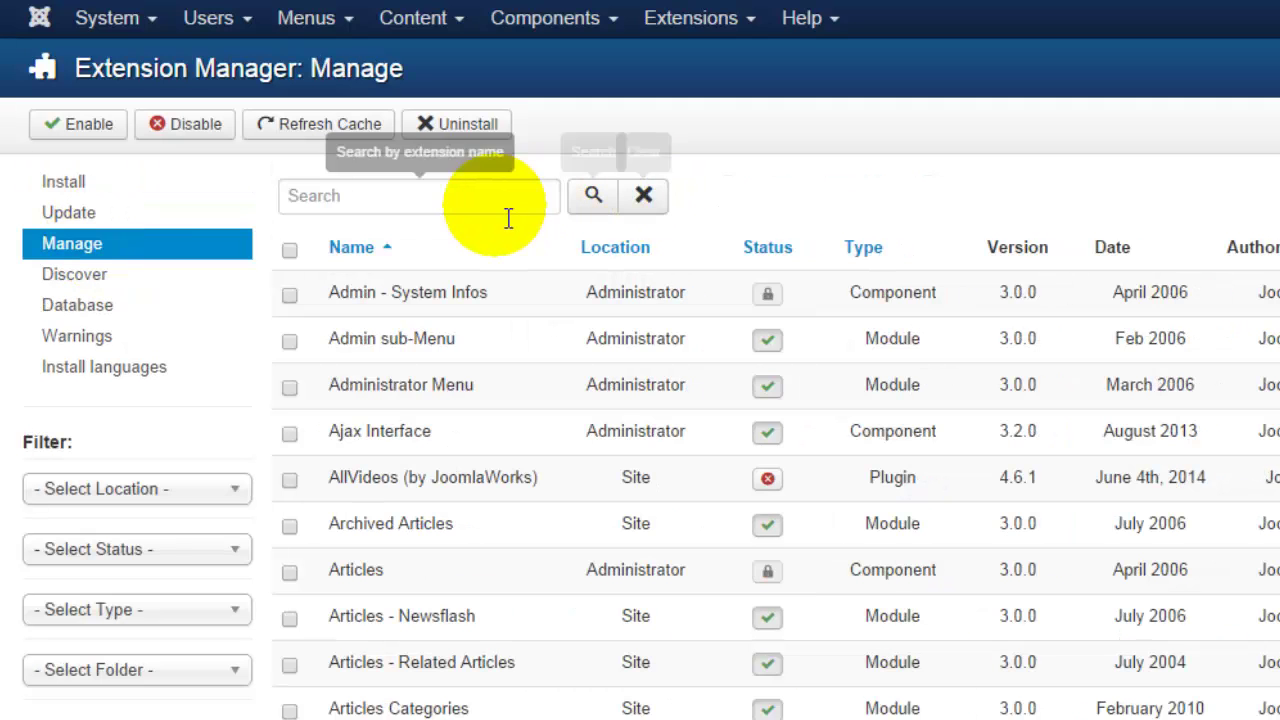
click(496, 219)
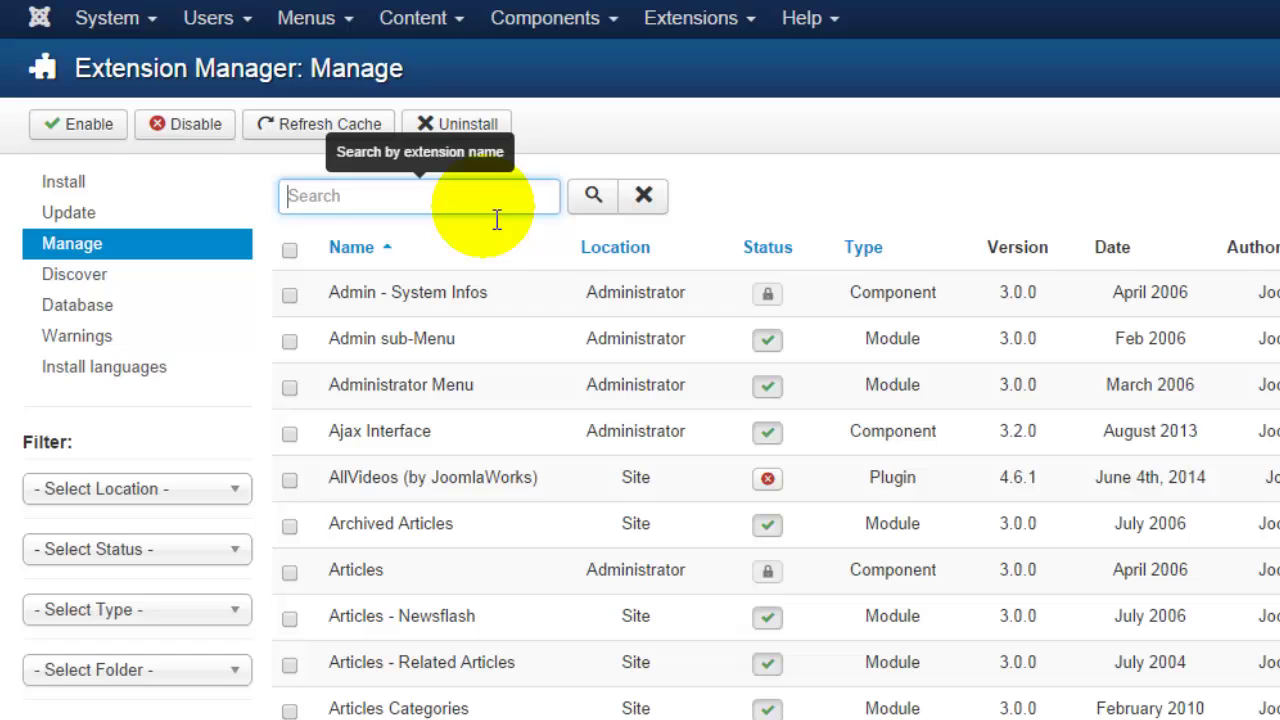
text(flexi)
key(Return)
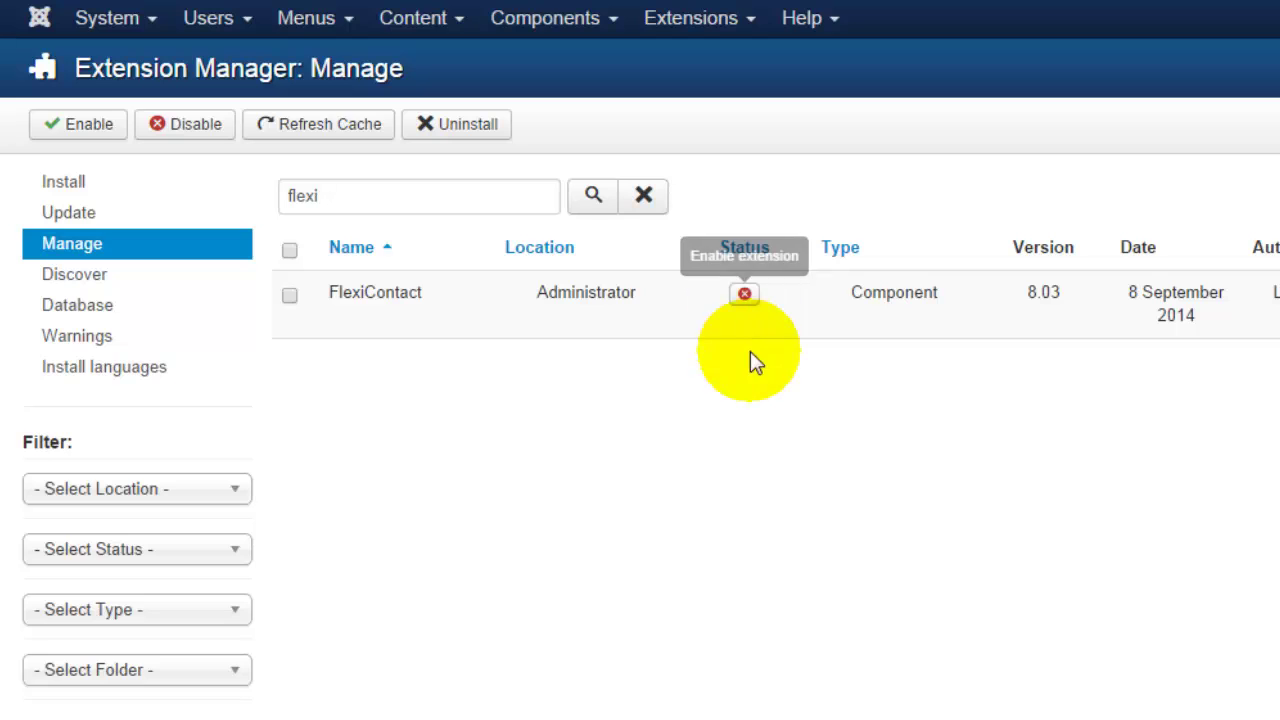
click(748, 296)
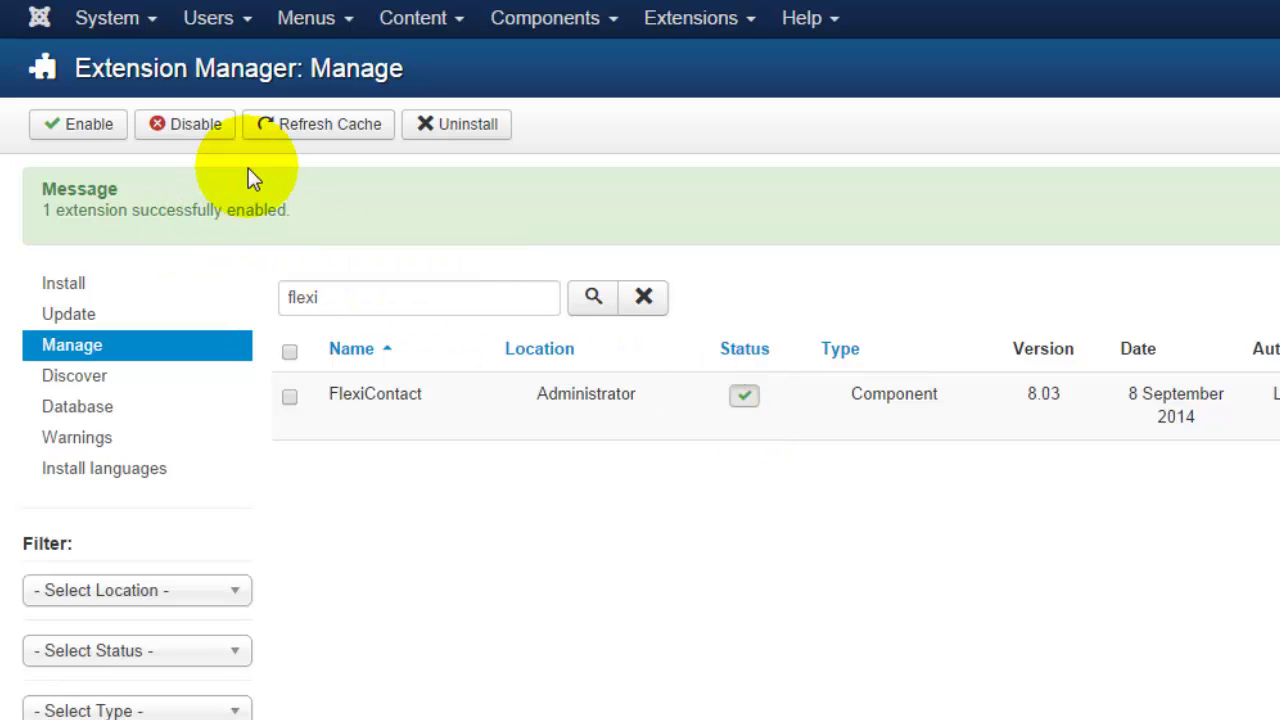
Open the FlexiContact component from Components and view its Configuration page
click(543, 38)
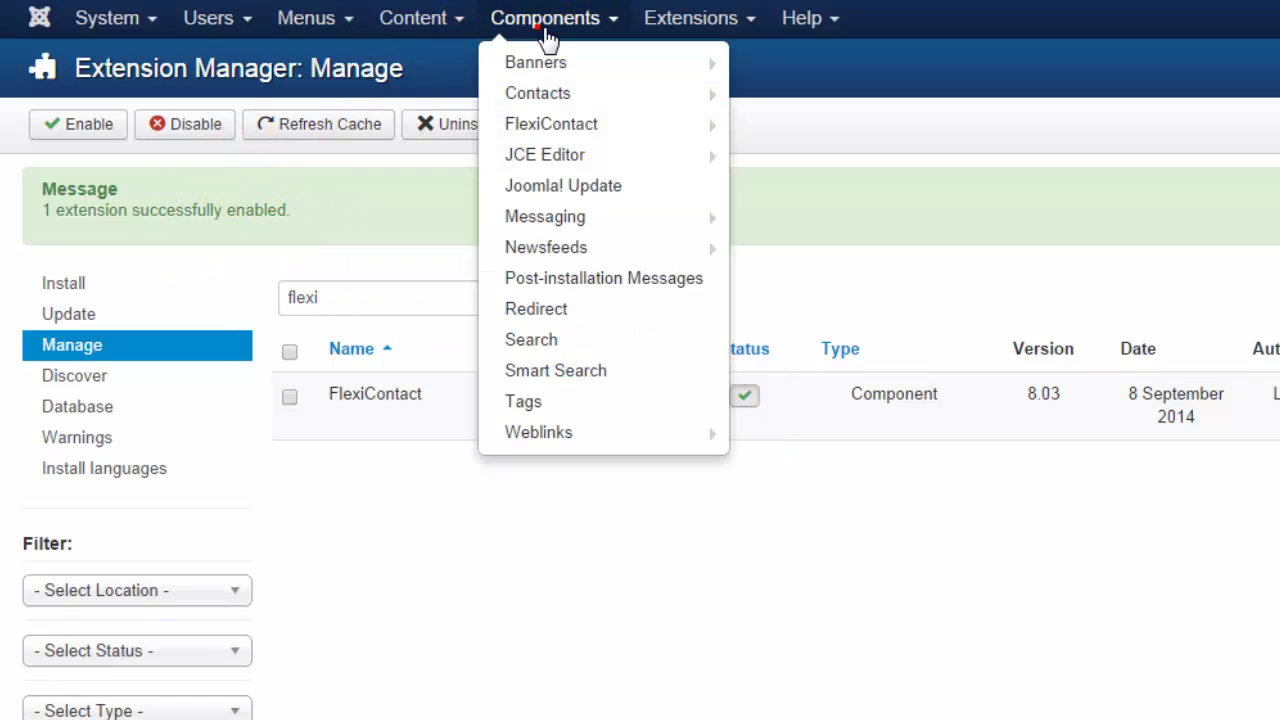
click(594, 137)
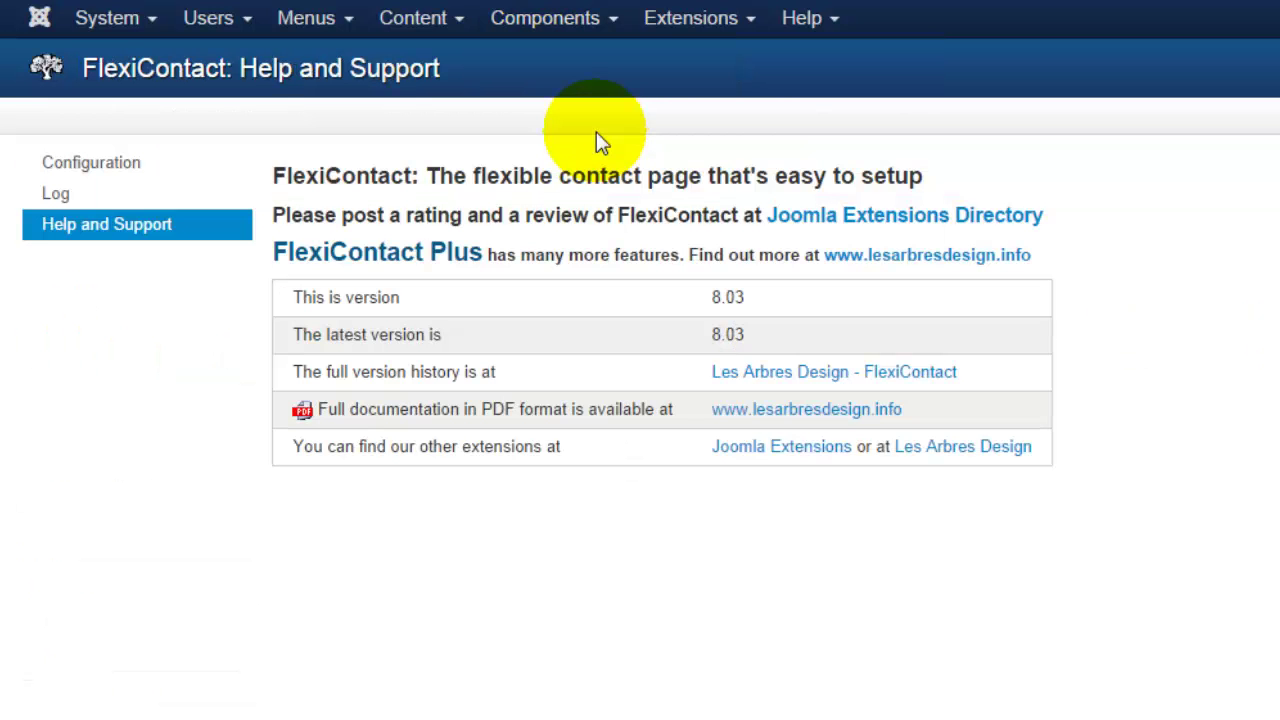
click(115, 165)
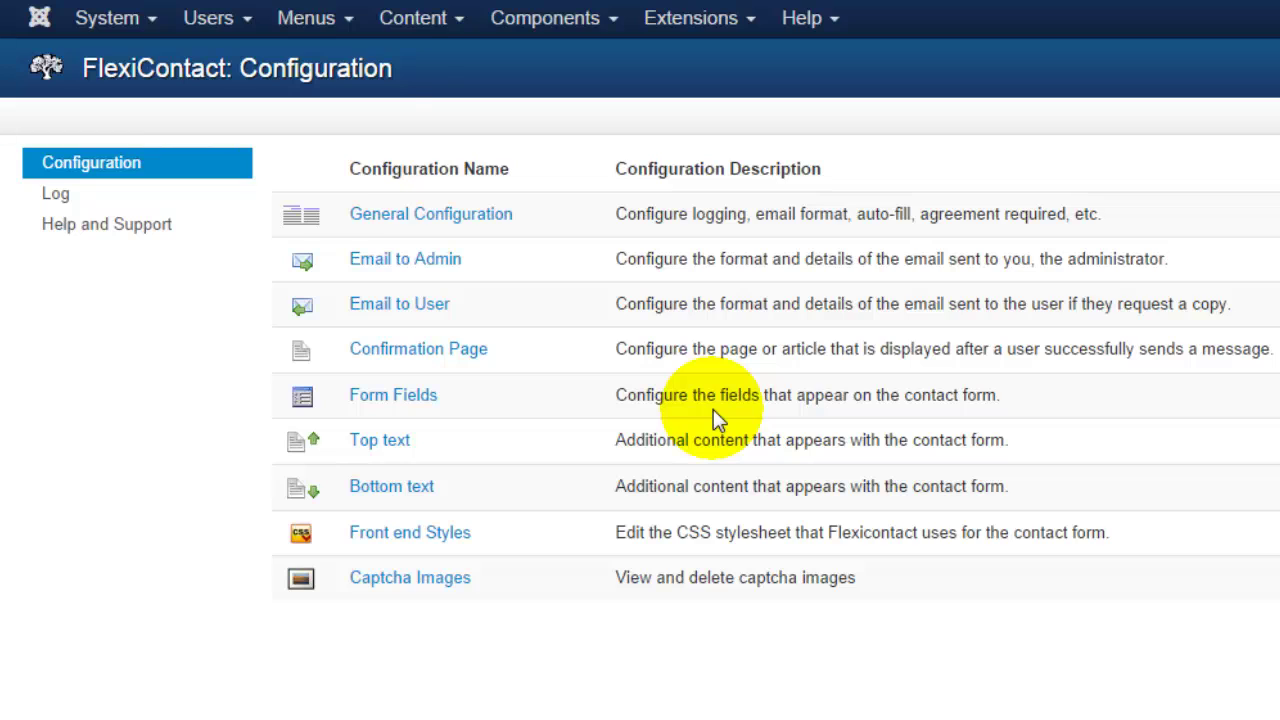
click(331, 35)
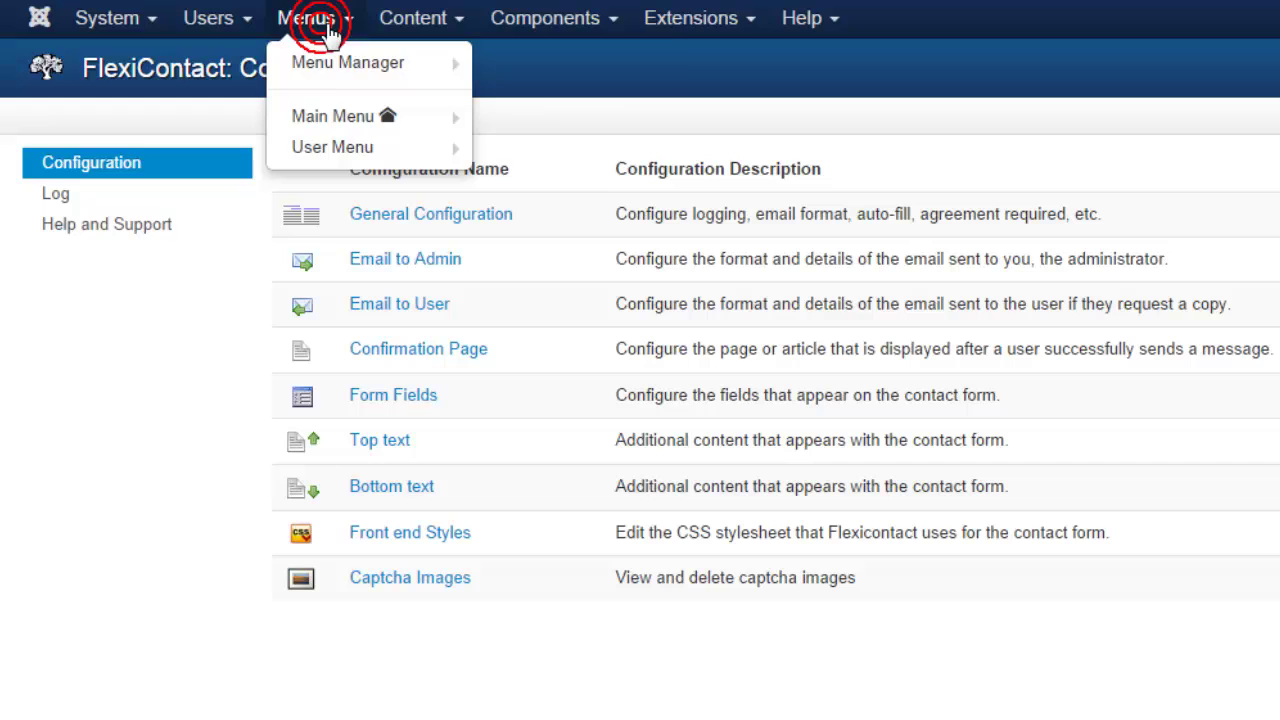
Create a new Main Menu item of FlexiContact's responsive Contact Page type
click(329, 117)
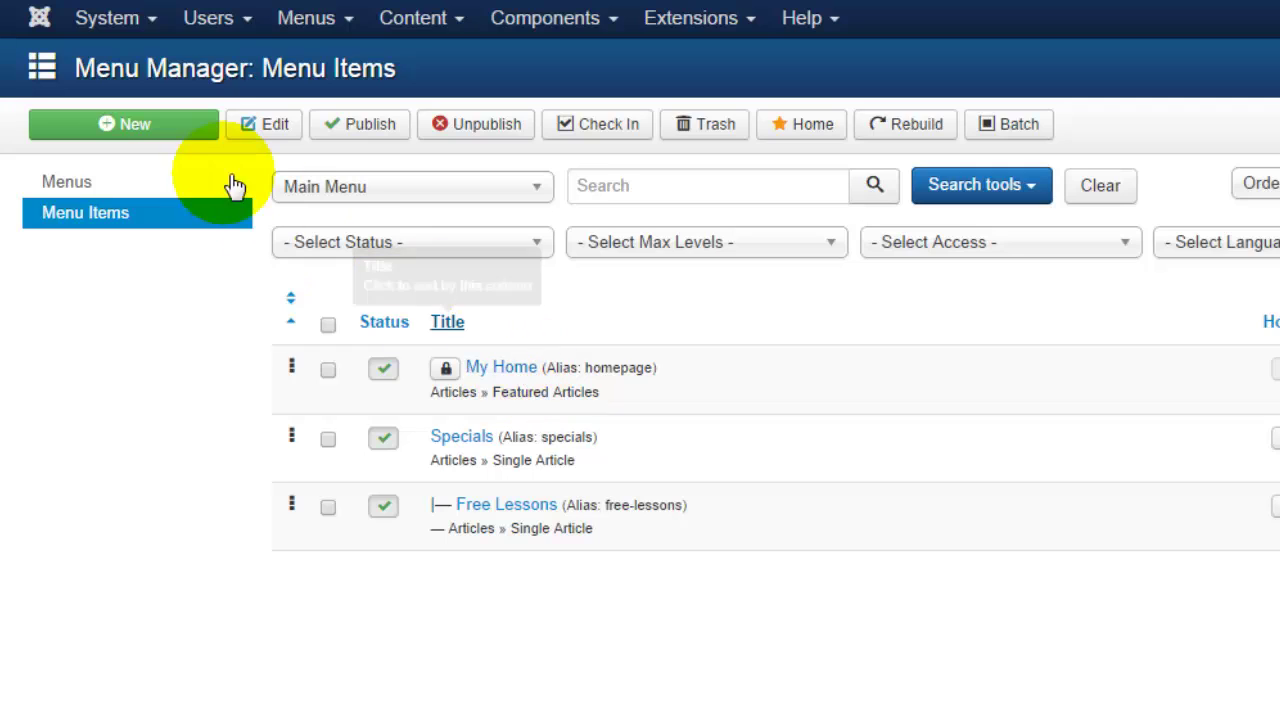
click(194, 140)
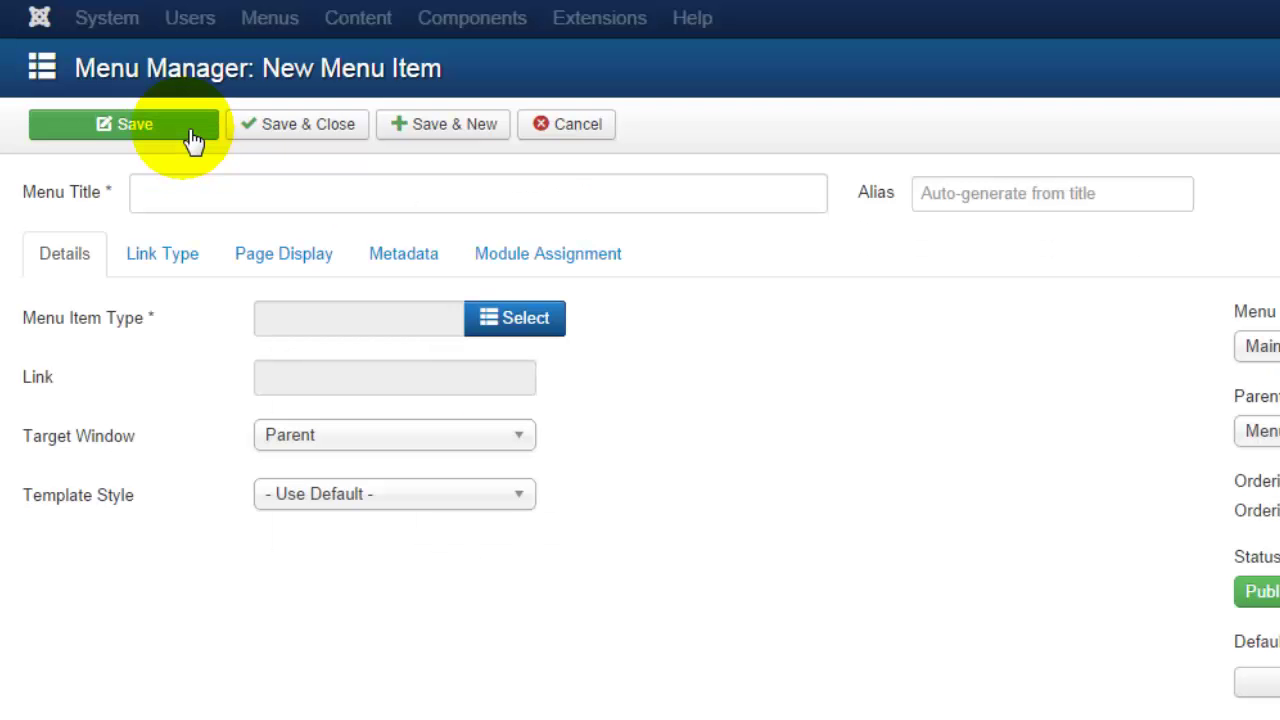
click(549, 325)
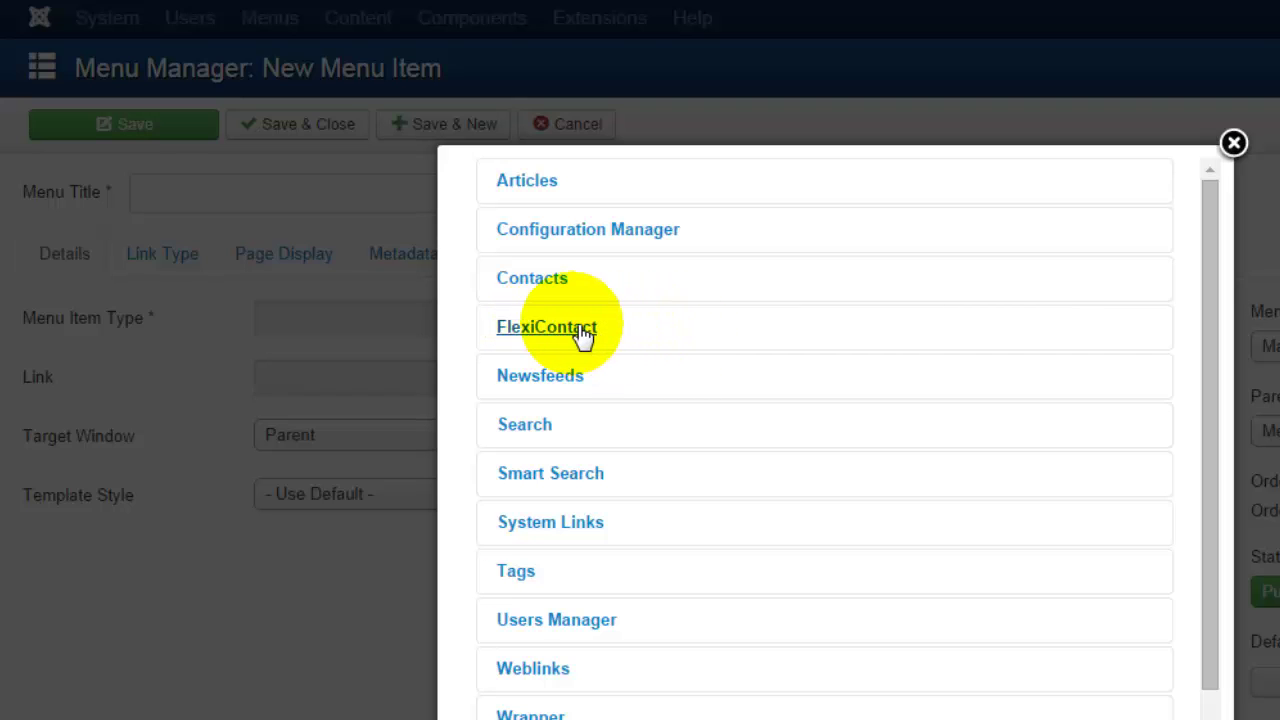
click(583, 336)
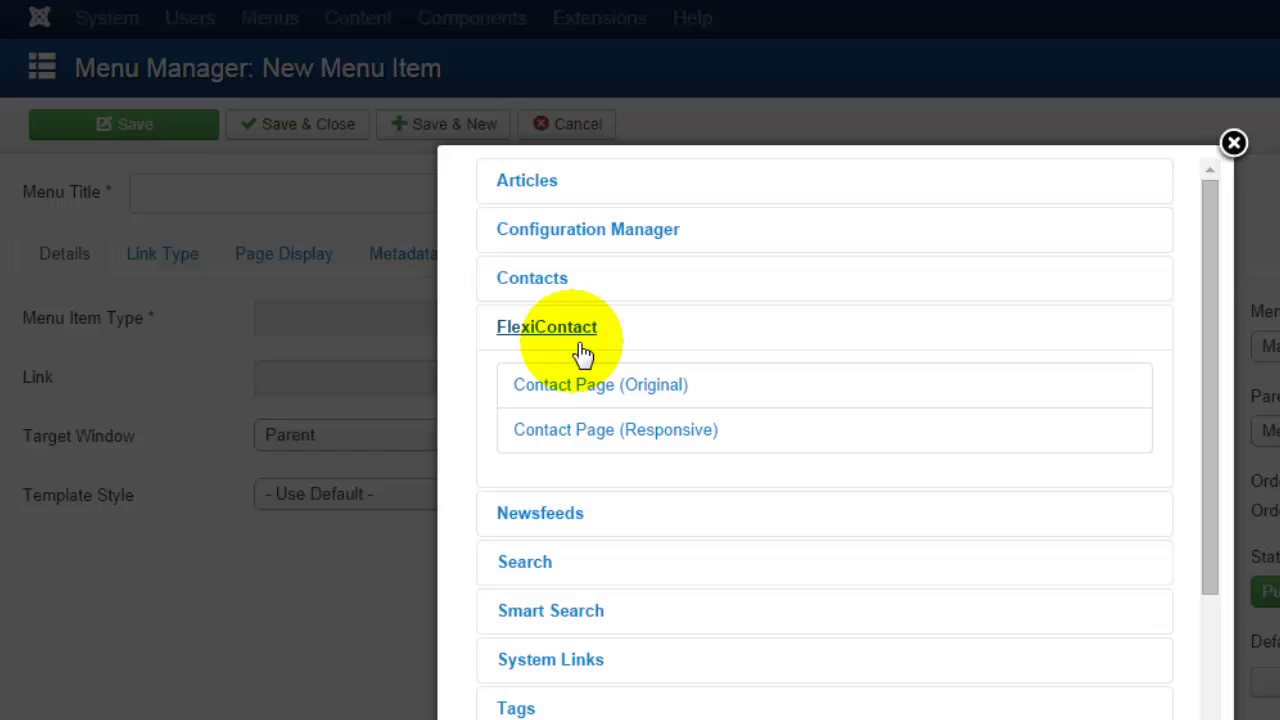
click(578, 450)
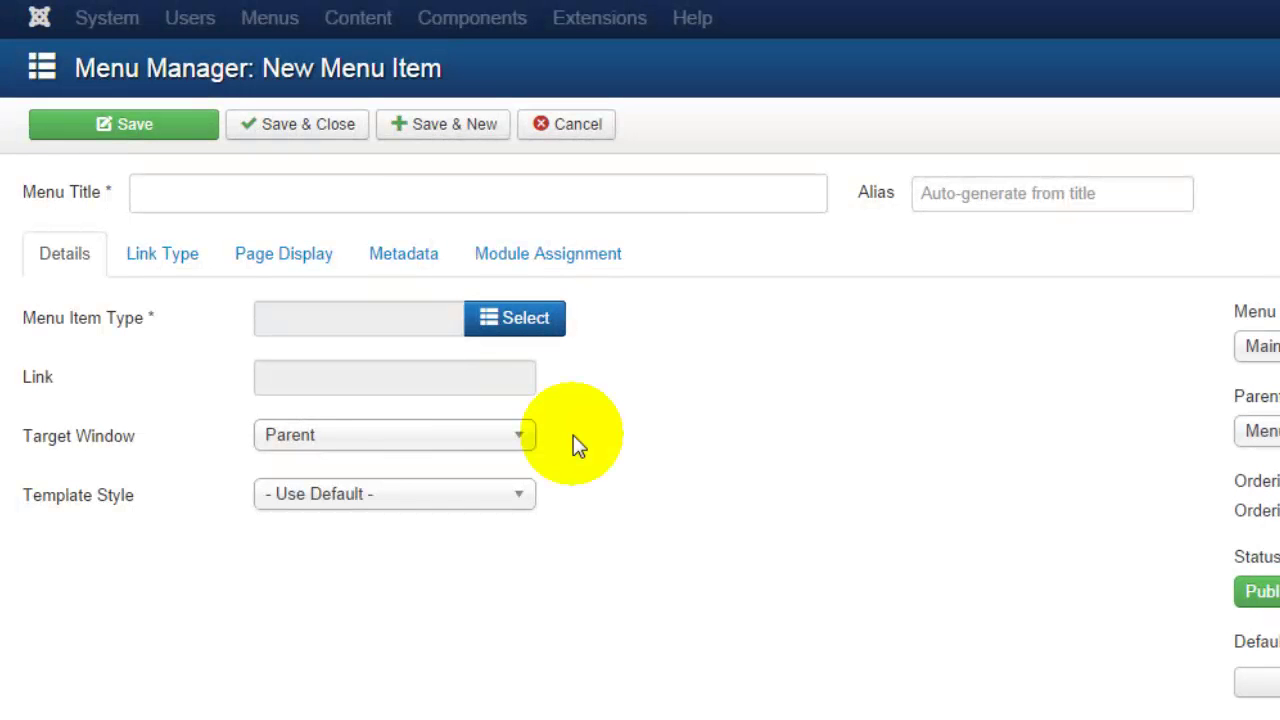
Title the menu item 'Contact Us' and Save & Close it, resolving the duplicate-alias warning
click(418, 190)
text(Conta)
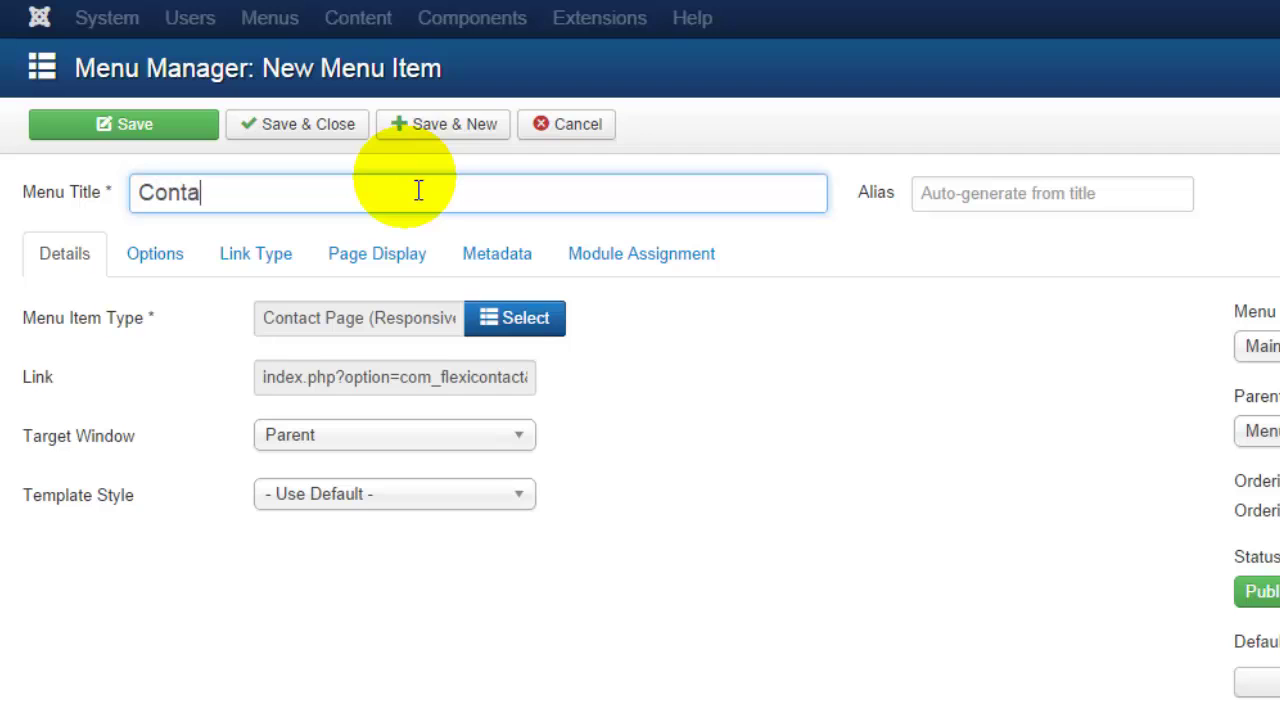
text(ct Ud)
key(BackSpace)
text(s)
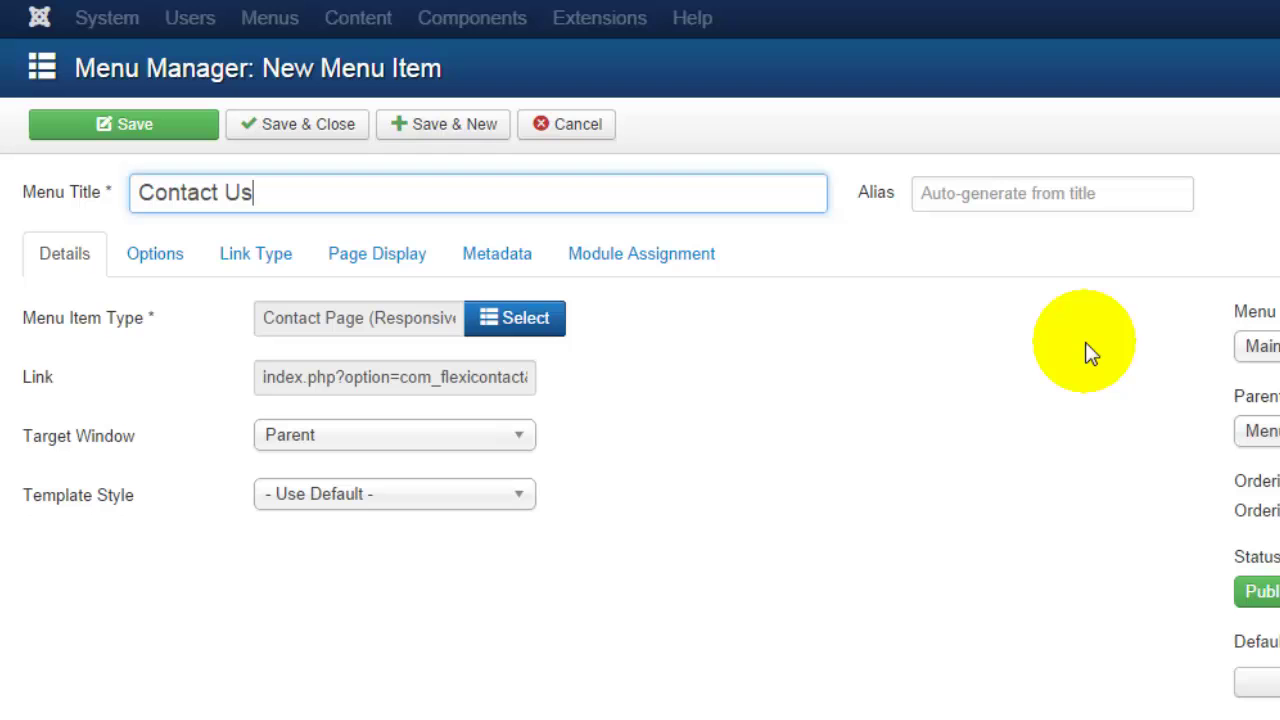
click(348, 123)
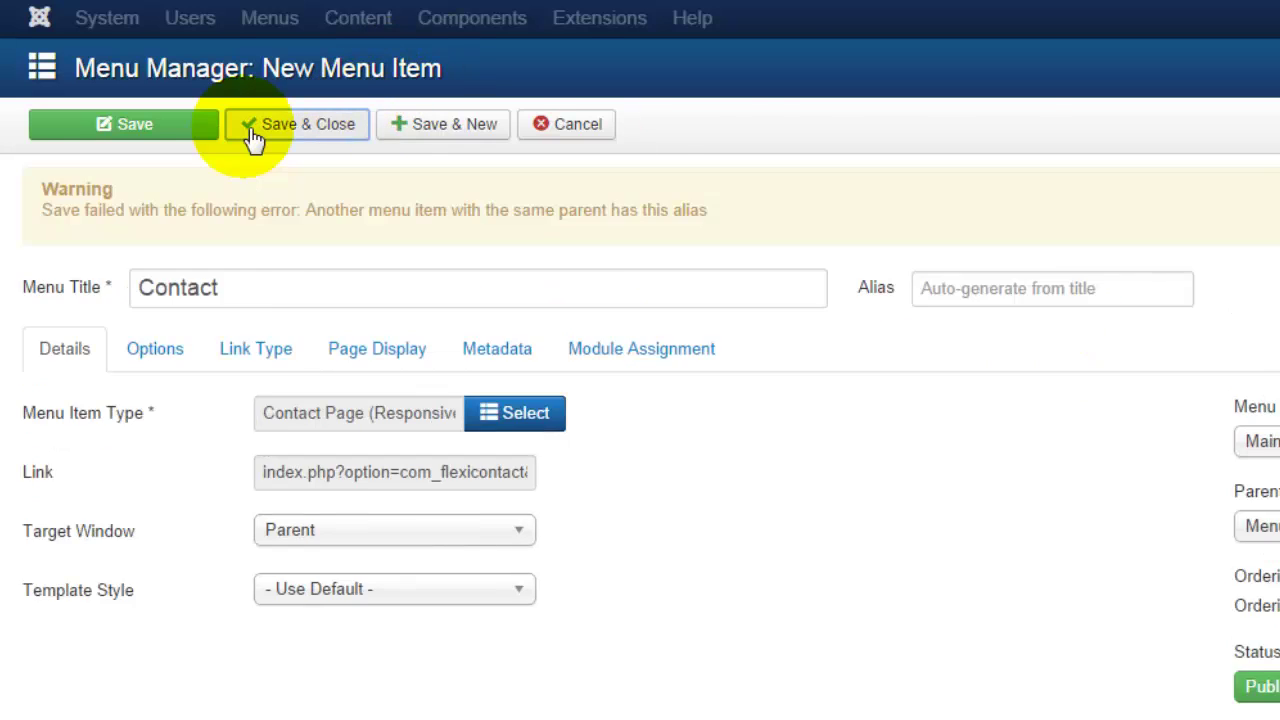
click(250, 130)
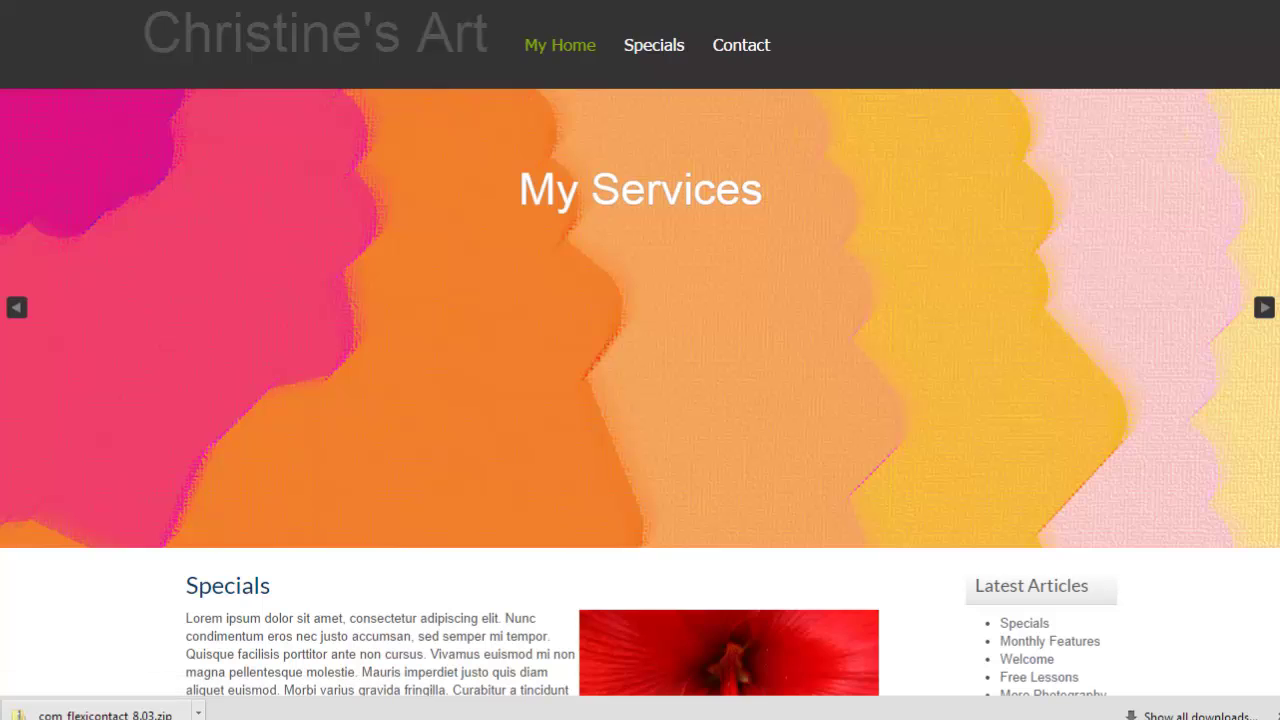
View the front-end Contact page reporting an invalid Email To address, then return to admin
click(748, 46)
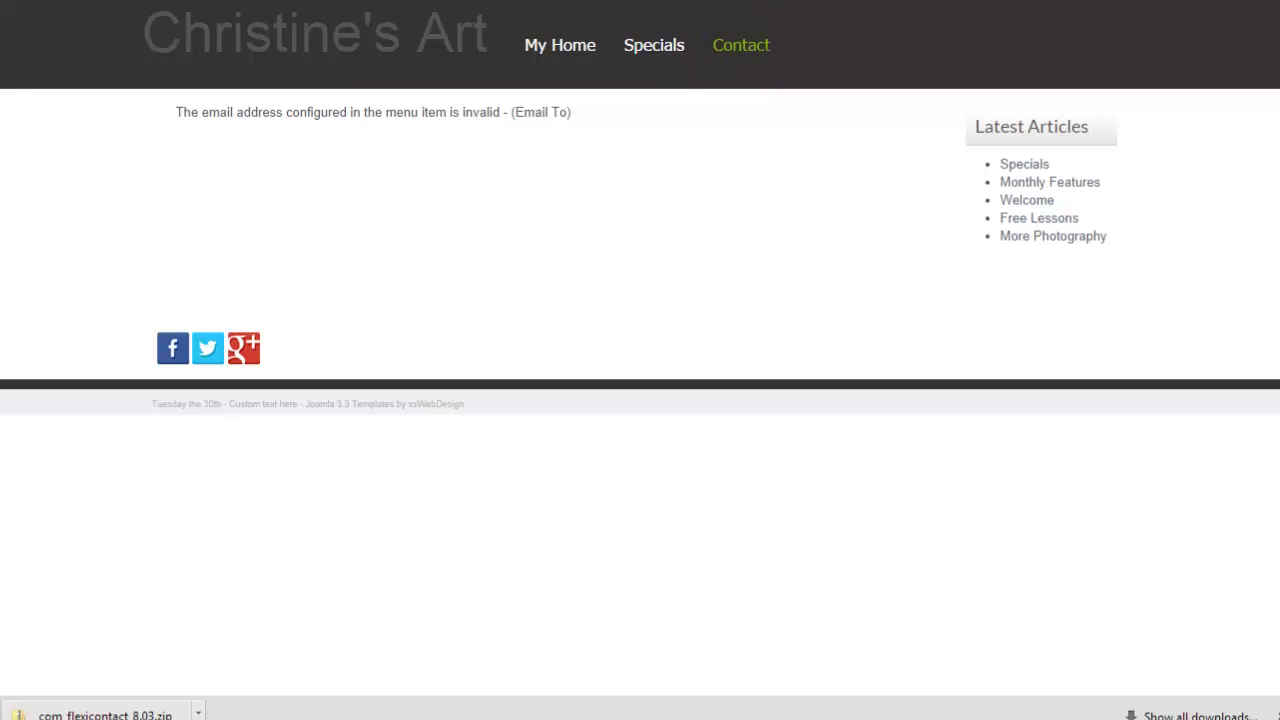
key(ctrl+Tab)
Enter an example Email To address in the Contact item's Options and Save & Close
click(368, 526)
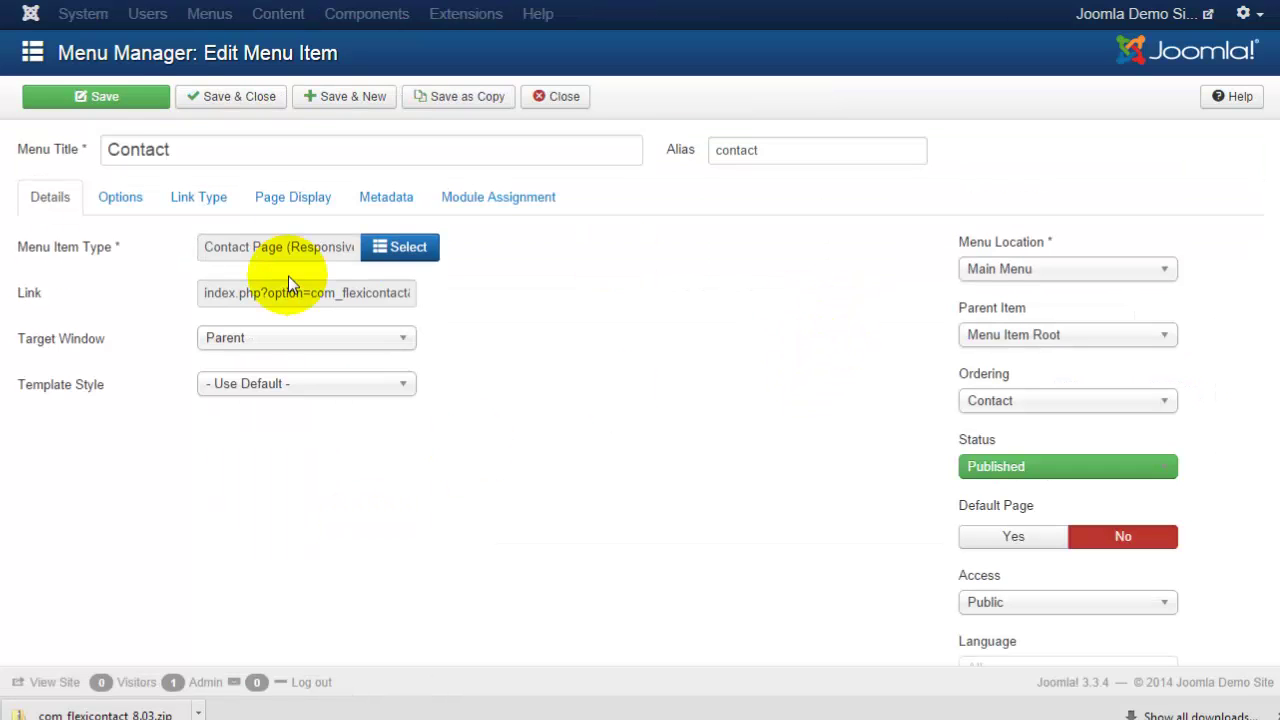
click(120, 196)
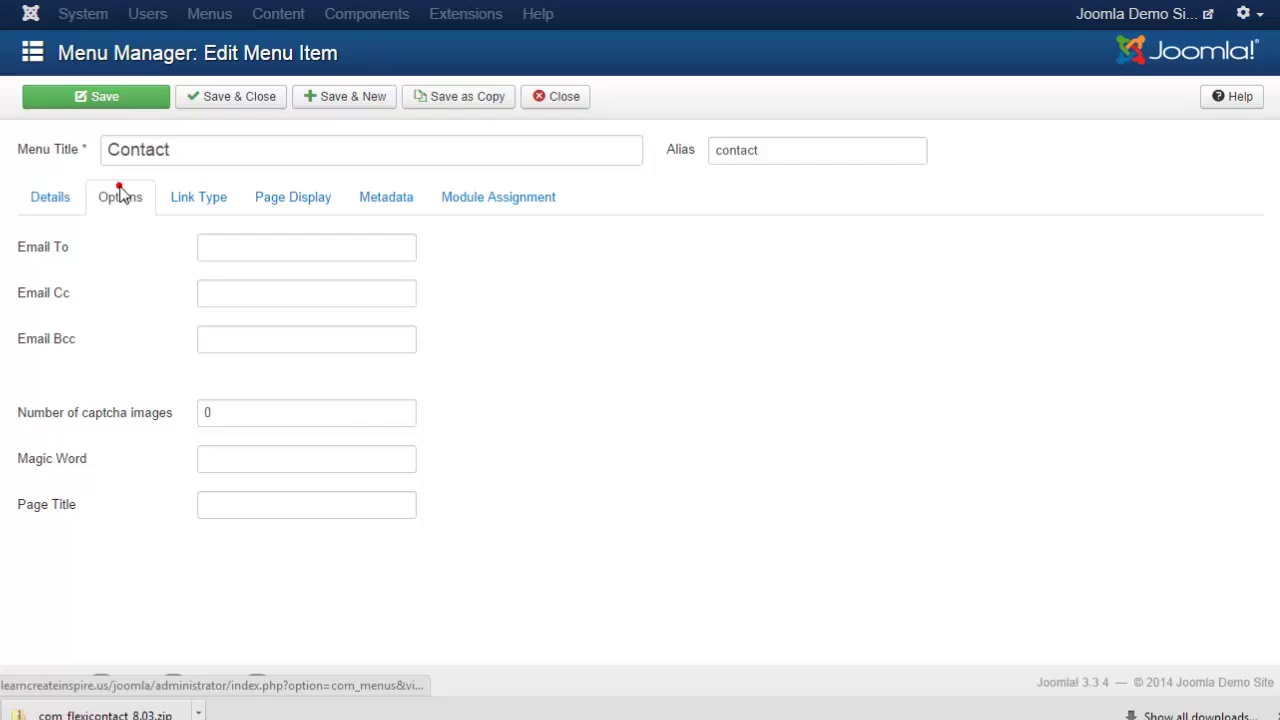
click(226, 256)
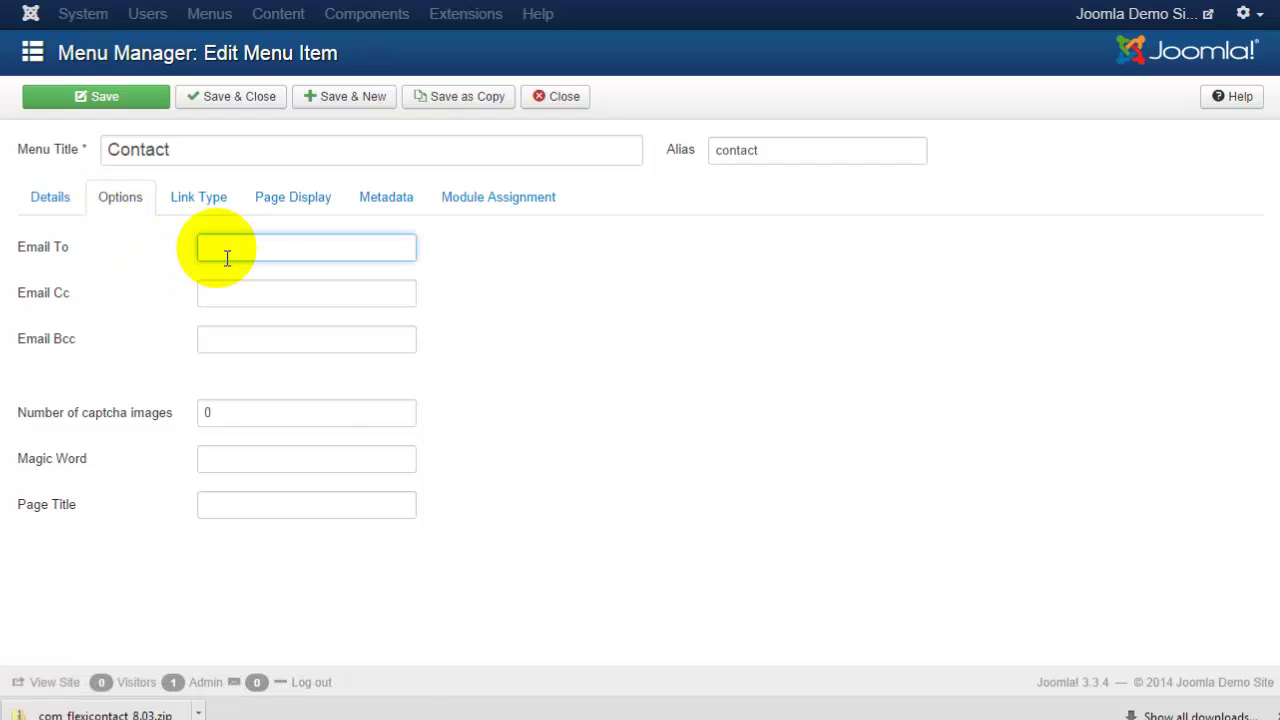
text(yourname@yourdomain.com)
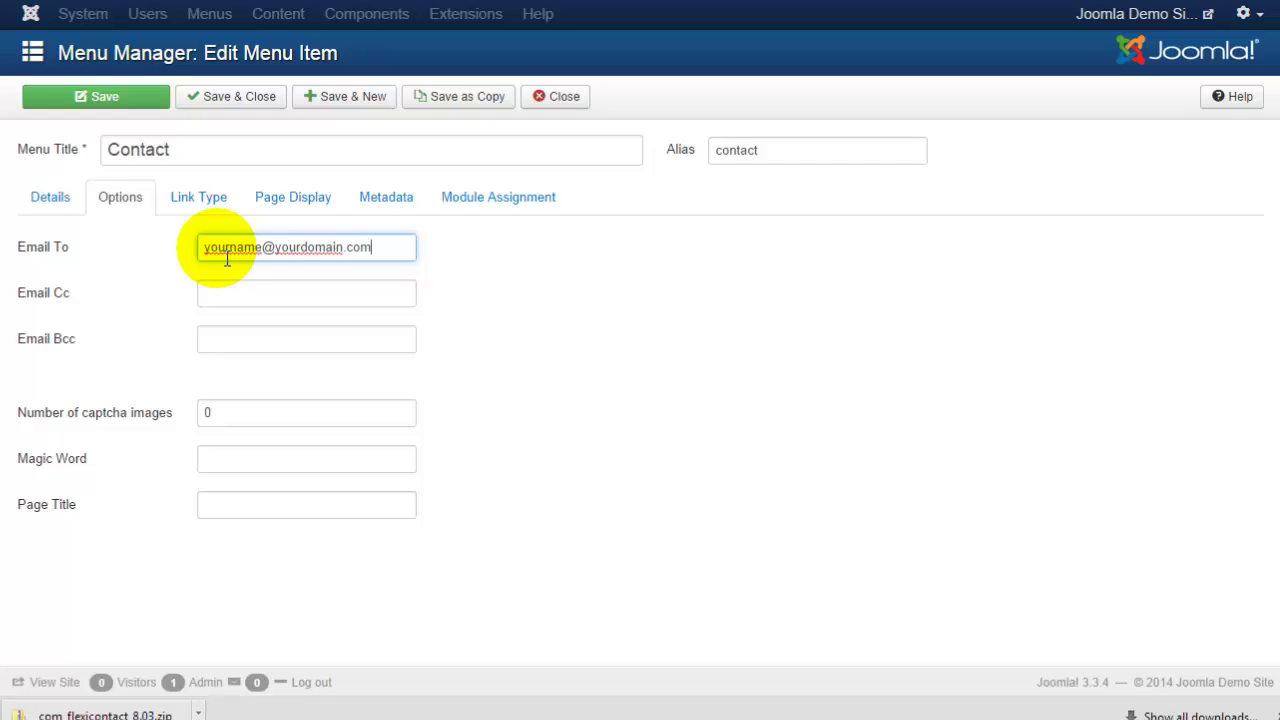
click(202, 105)
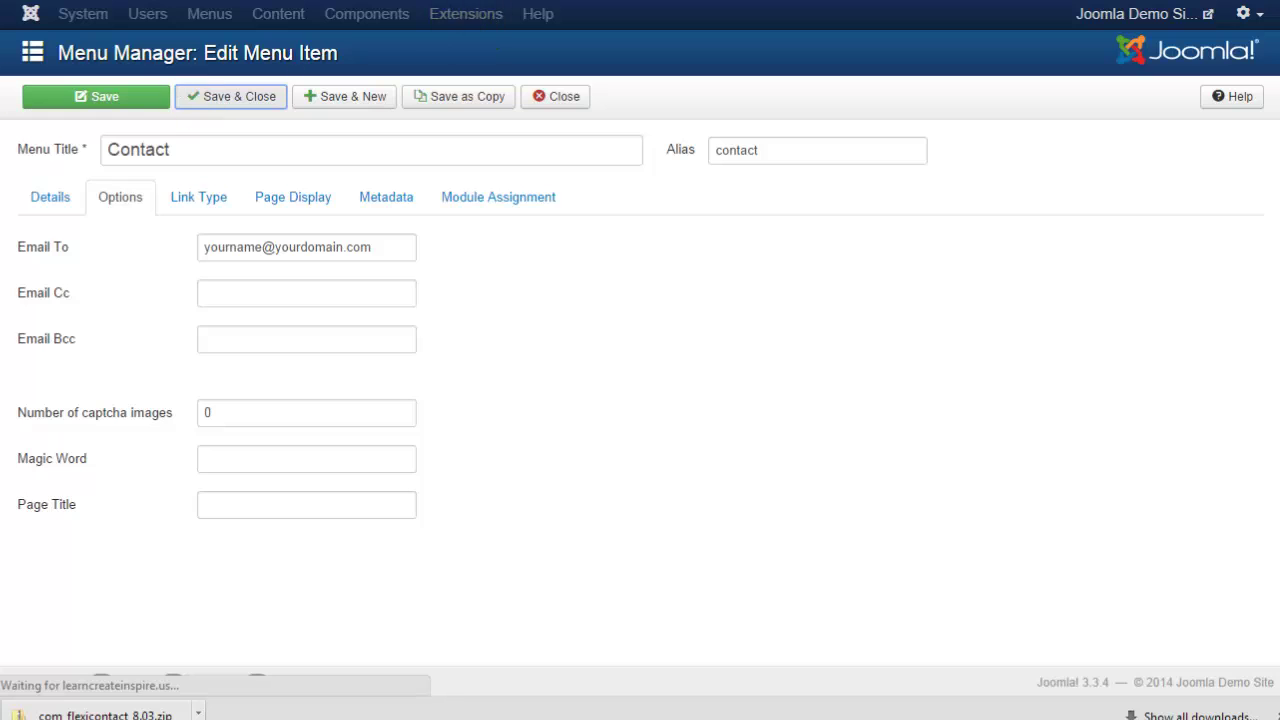
Check the reloaded Contact page shows the form and its How Many Items? list, then return to admin
key(ctrl+Tab)
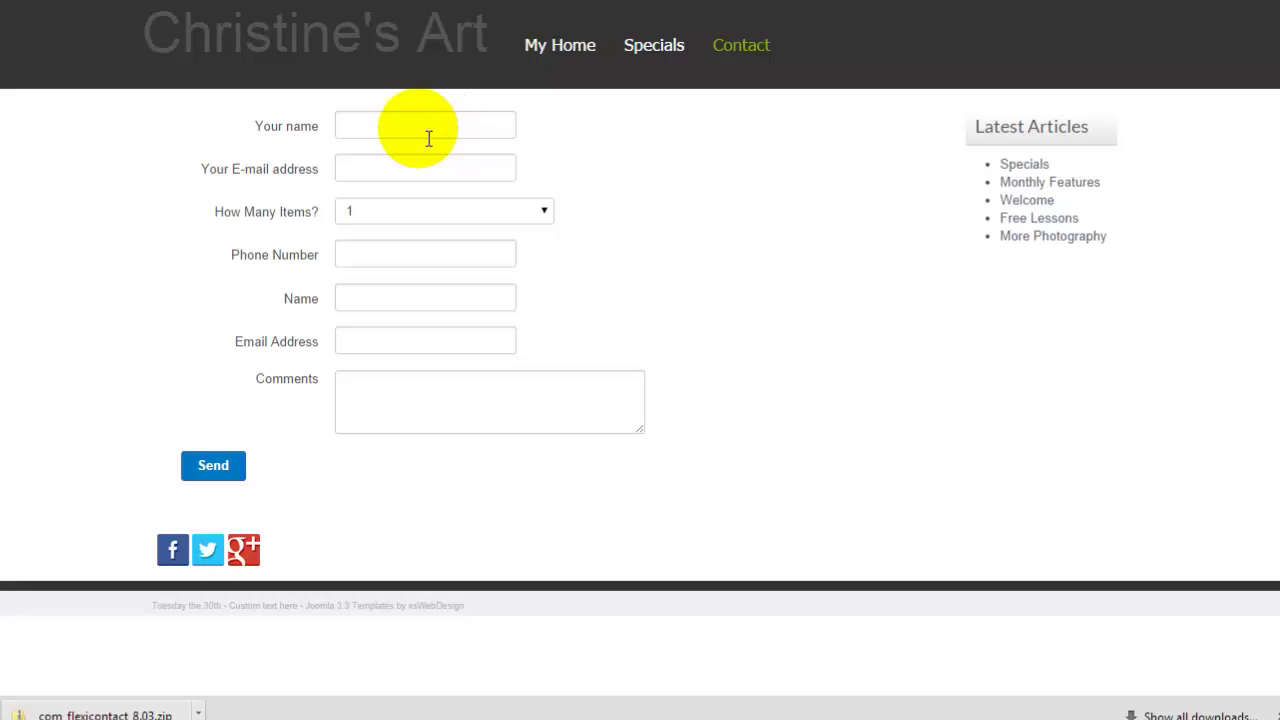
click(468, 211)
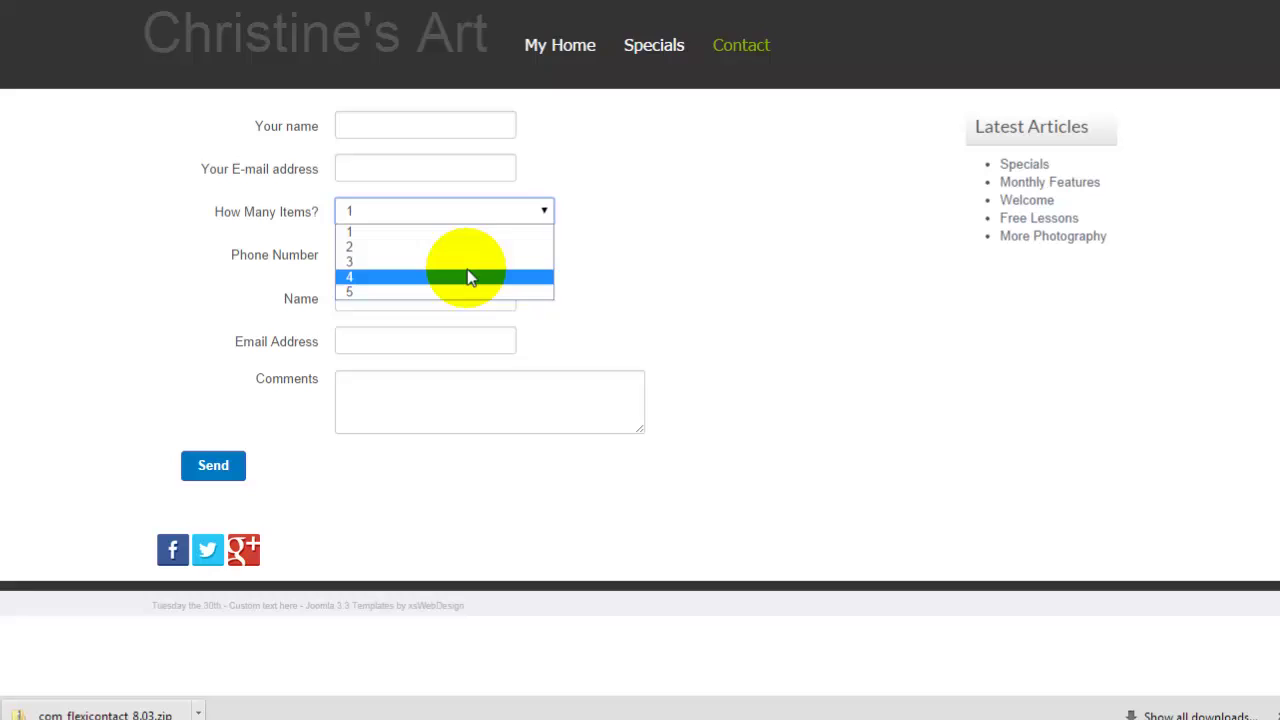
click(589, 209)
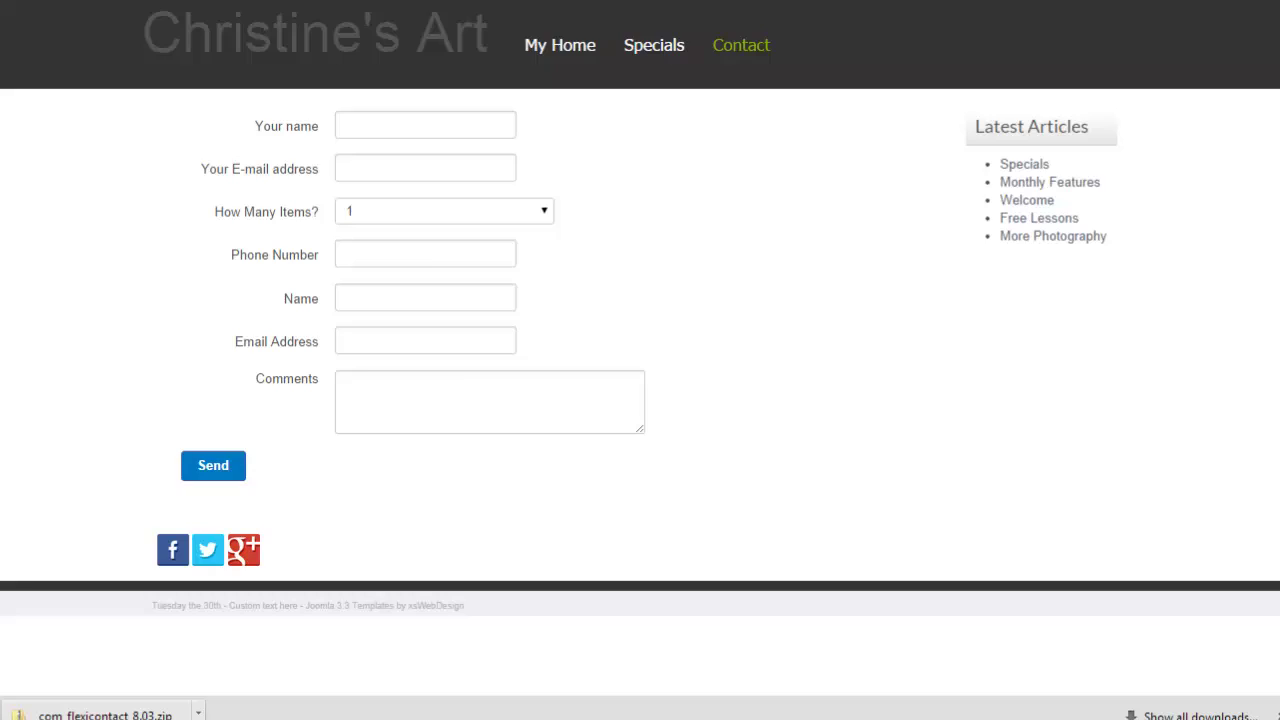
key(ctrl+Tab)
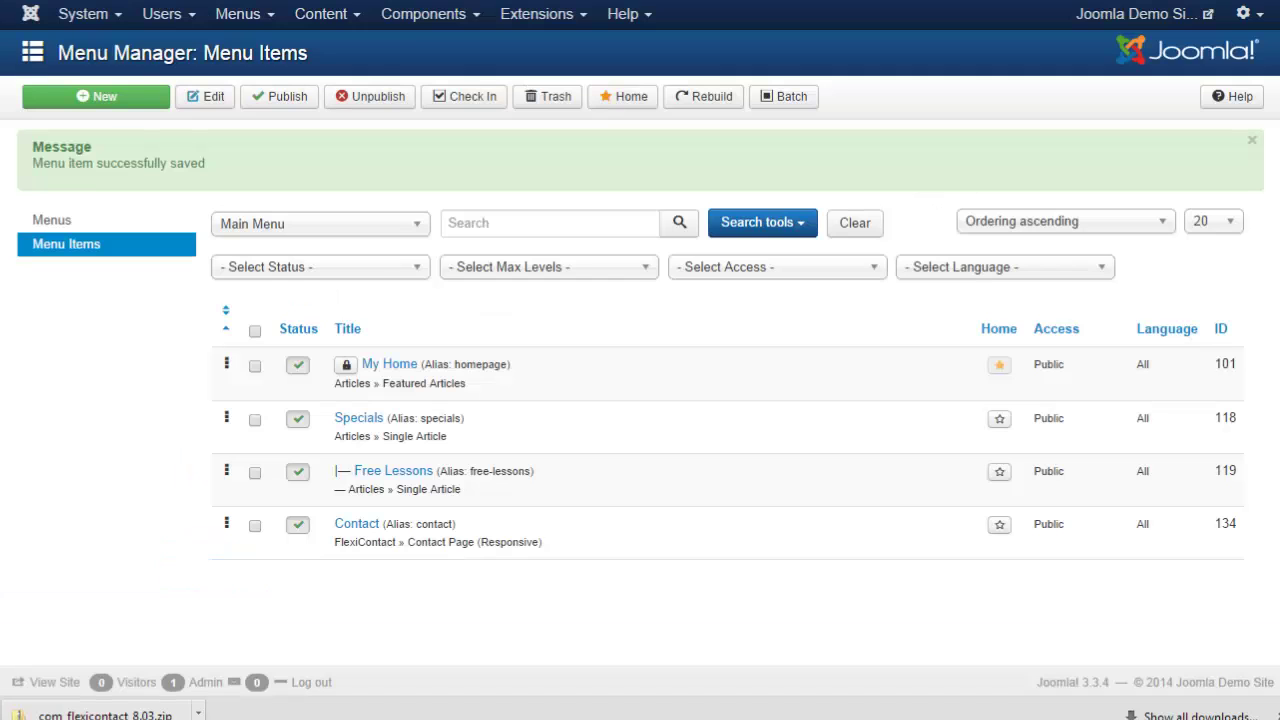
Open the Form Fields settings in FlexiContact's Configuration
click(388, 20)
click(402, 92)
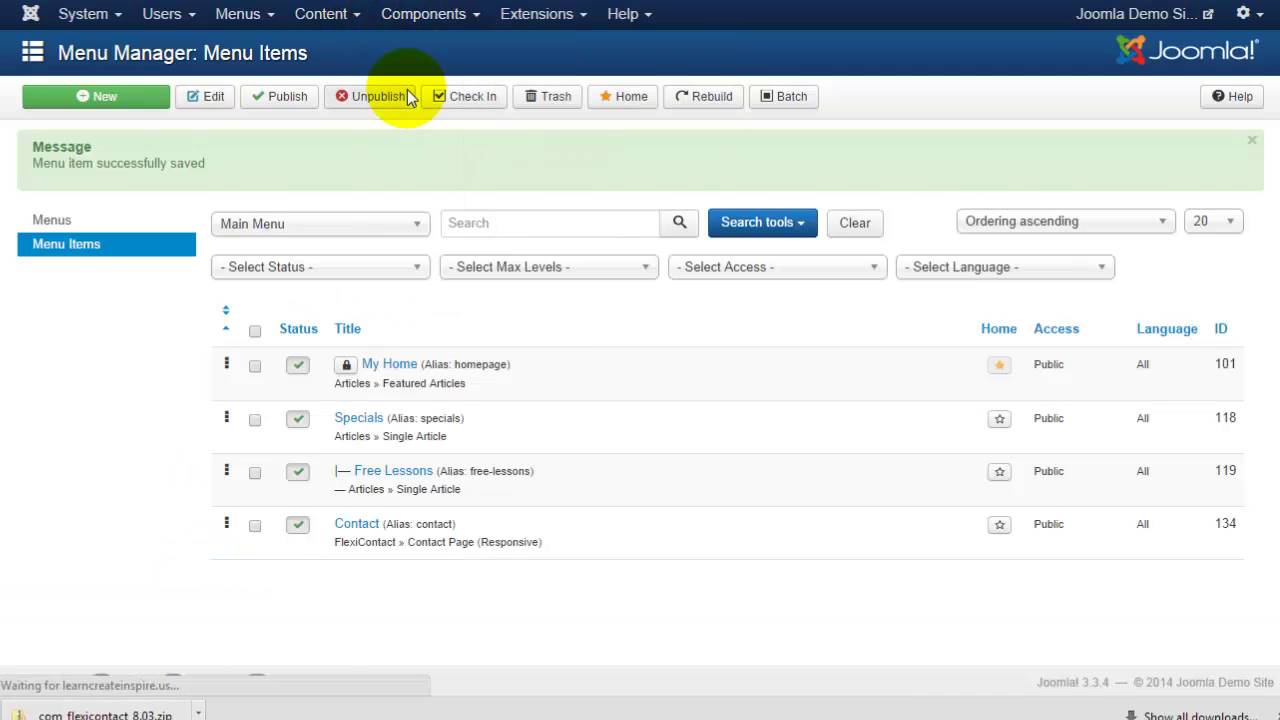
click(110, 130)
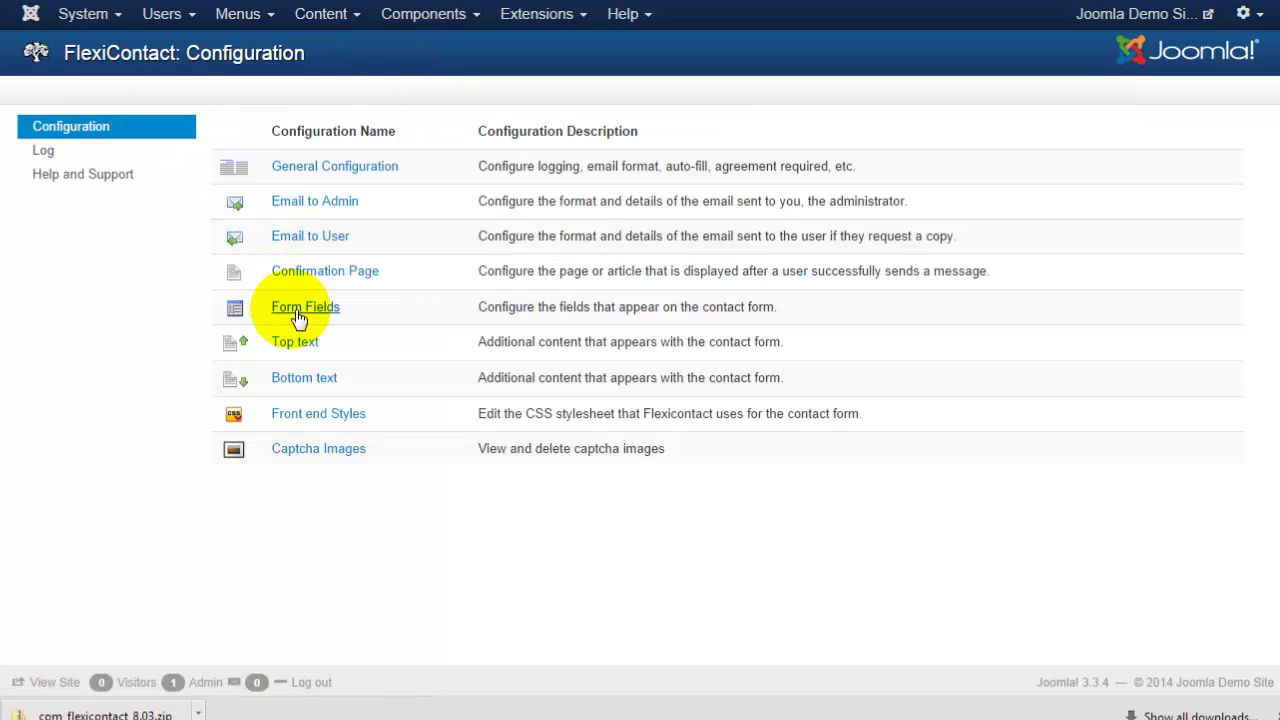
click(297, 316)
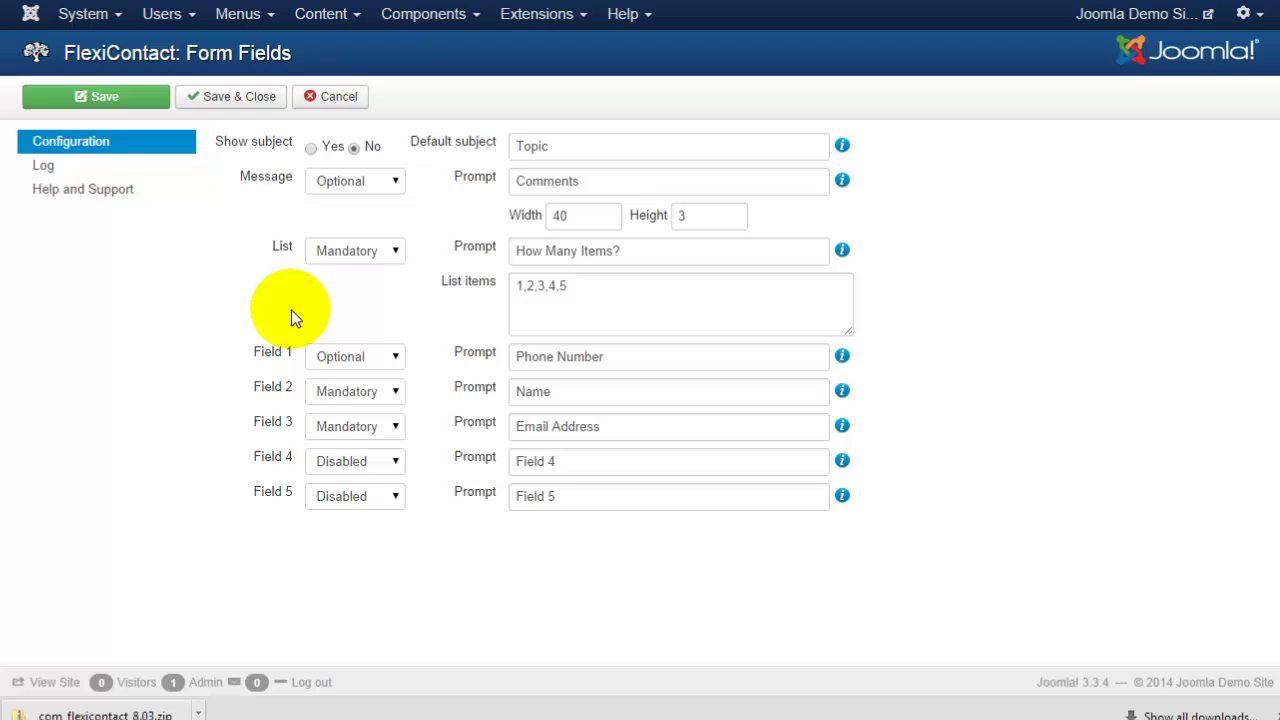
Set the List, Field 2 (Name) and Field 3 (Email Address) fields to Disabled and save
click(358, 252)
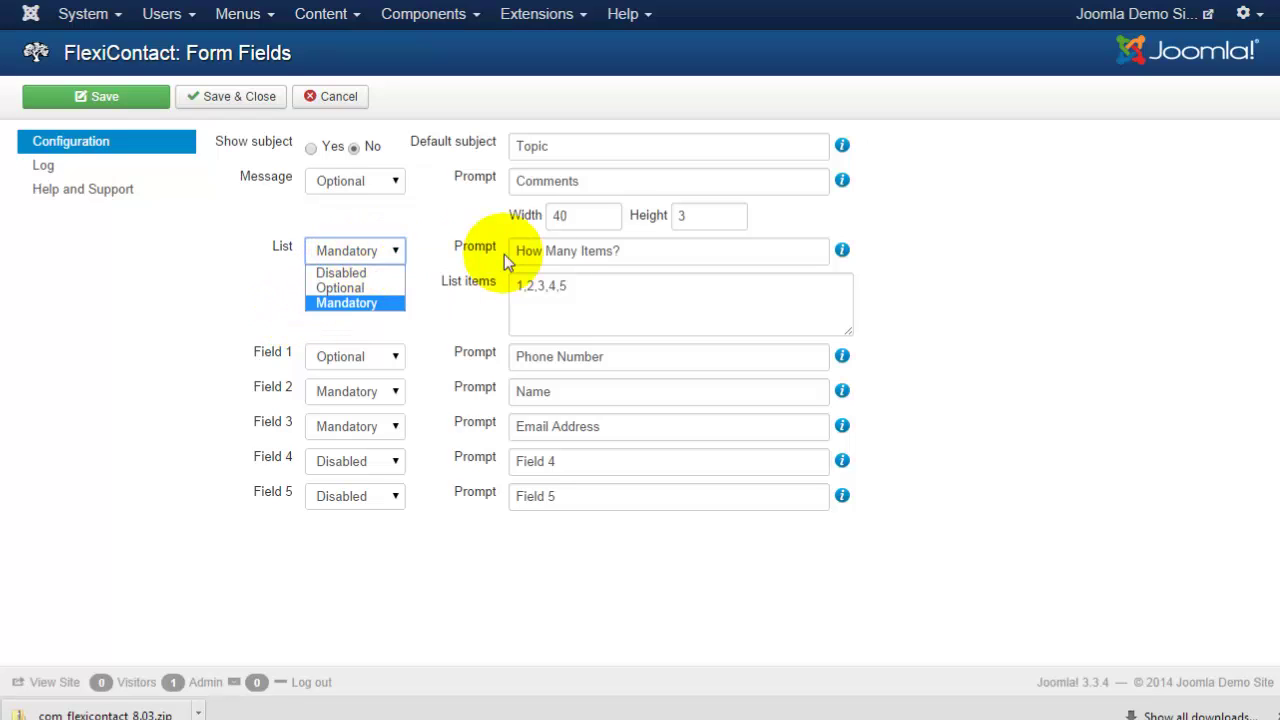
click(371, 273)
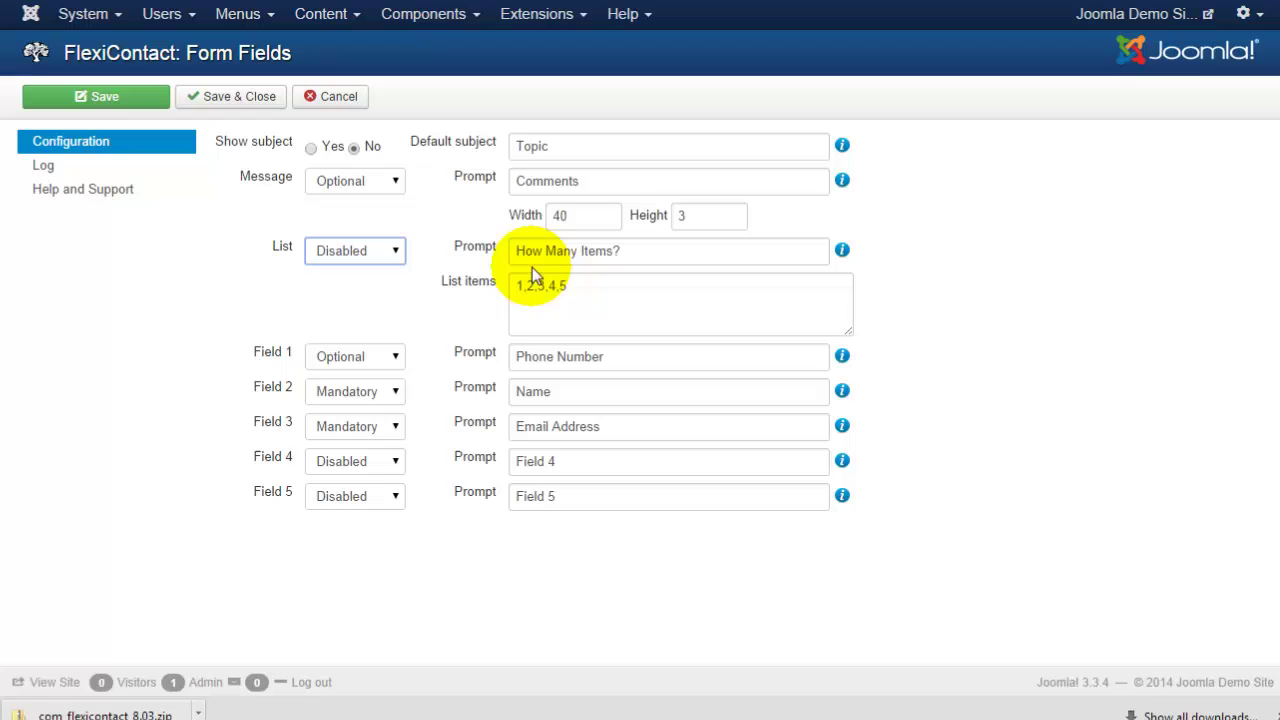
click(378, 398)
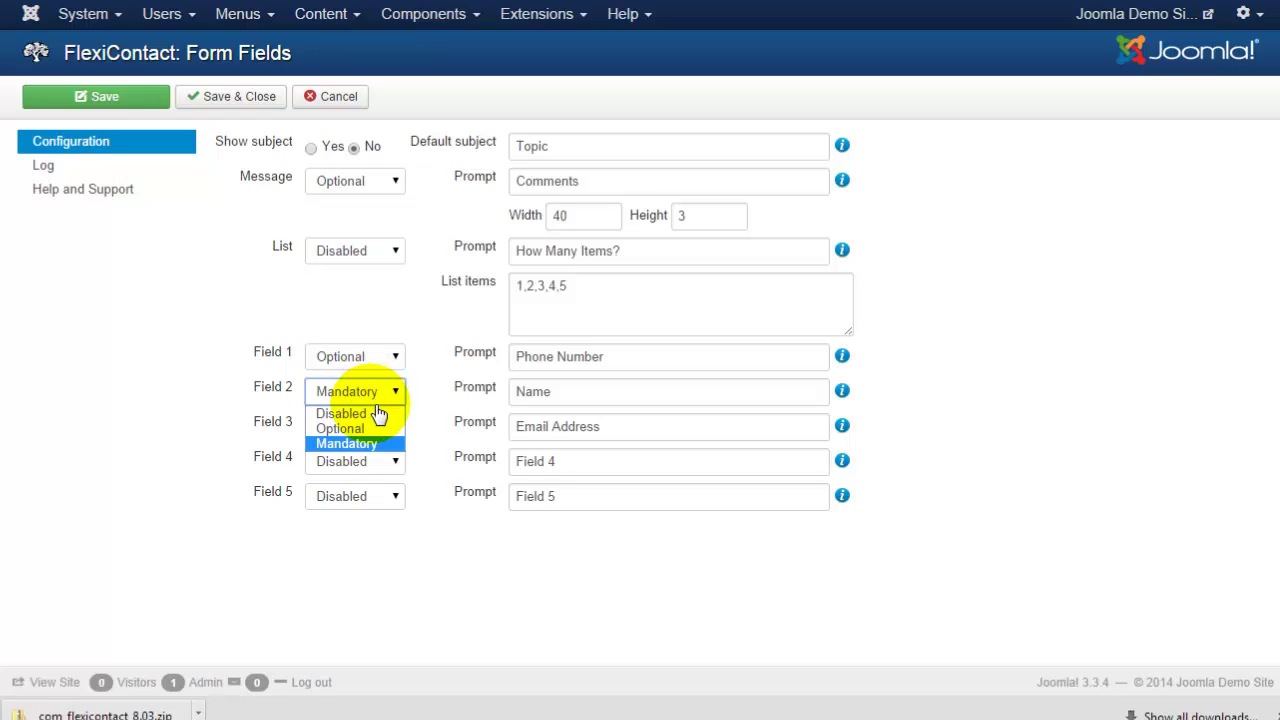
click(373, 415)
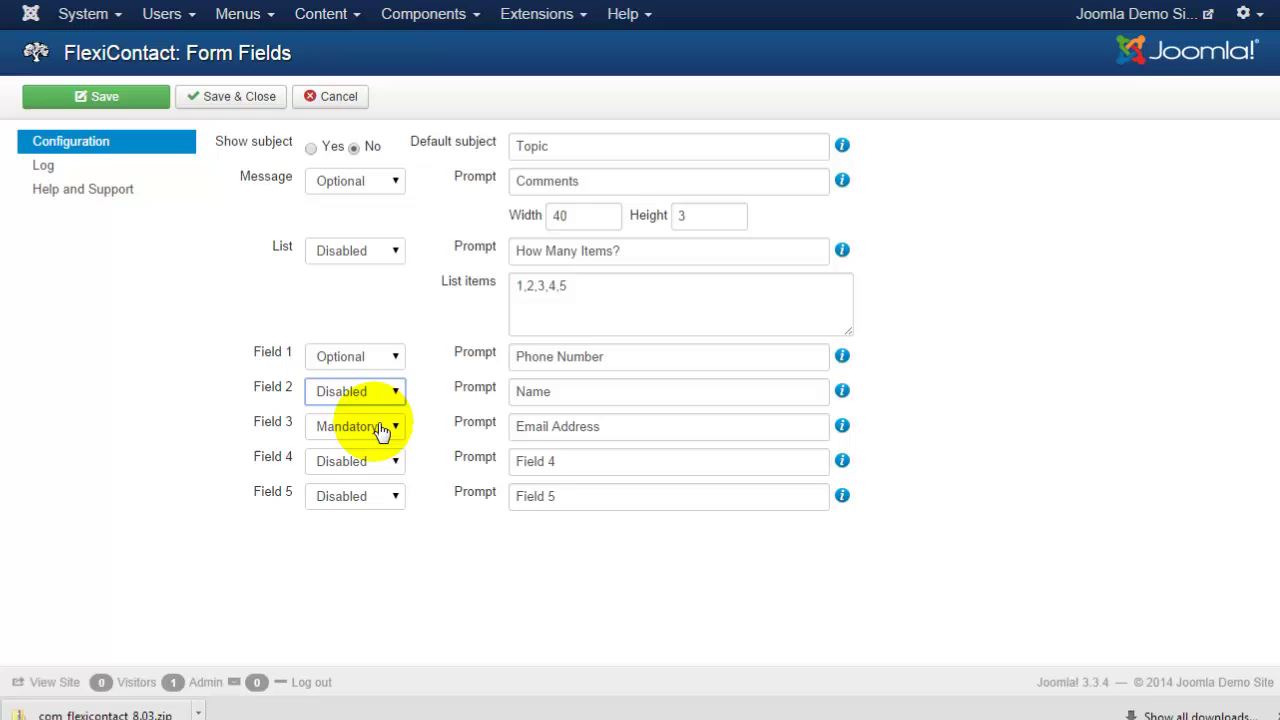
click(379, 431)
click(377, 447)
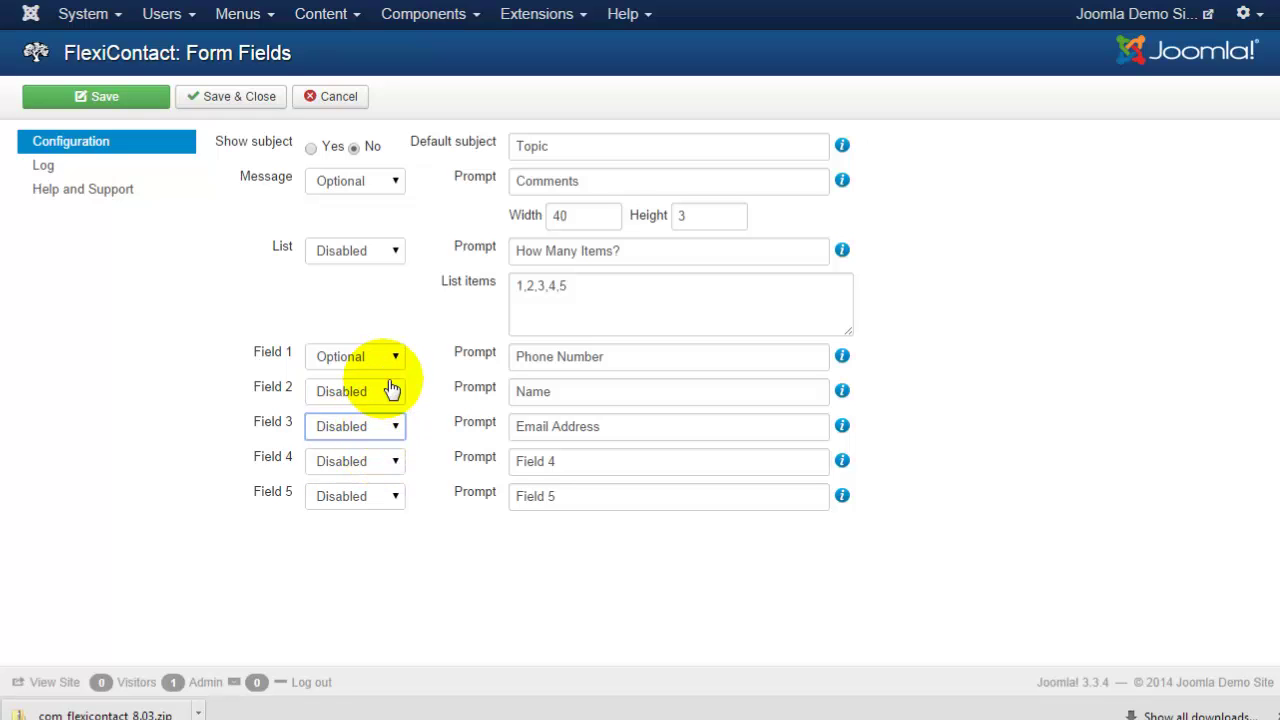
click(220, 96)
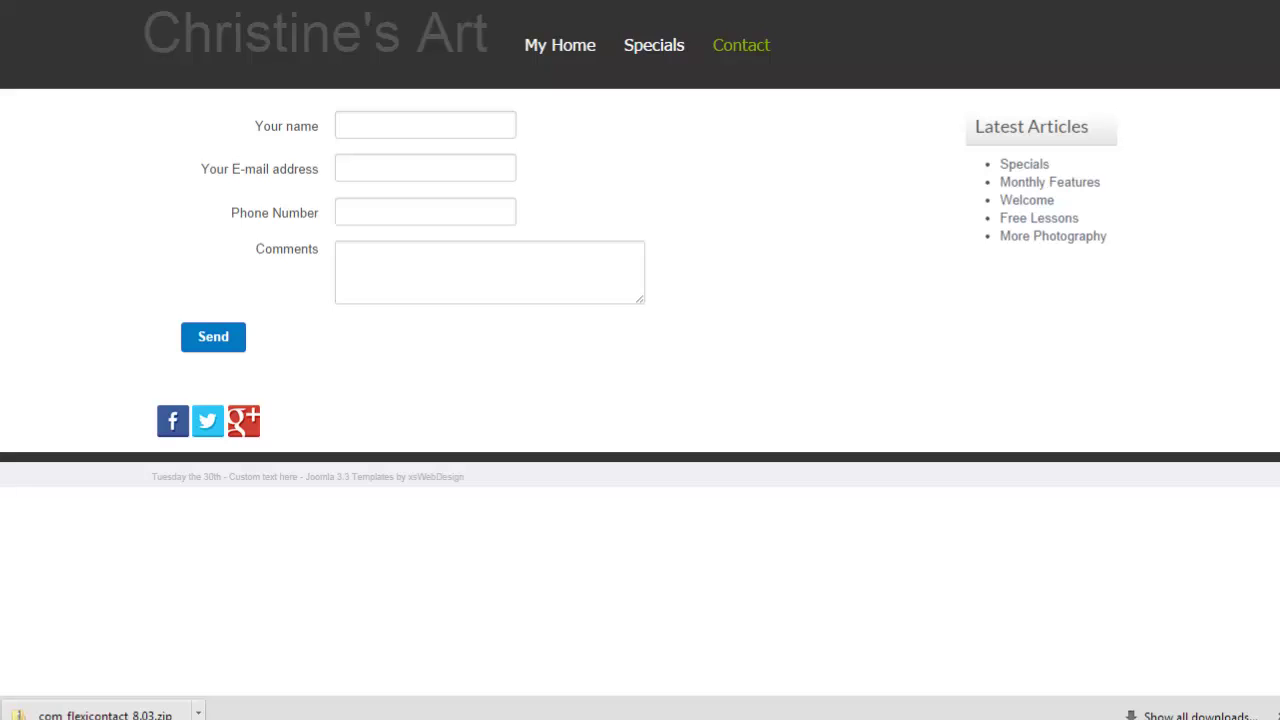
Return to the administrator tab after checking the Contact form's remaining fields
key(ctrl+Tab)
Enter 'Thank you for contacting us. We will get back to you within 24 hours.' as top text and save
click(284, 425)
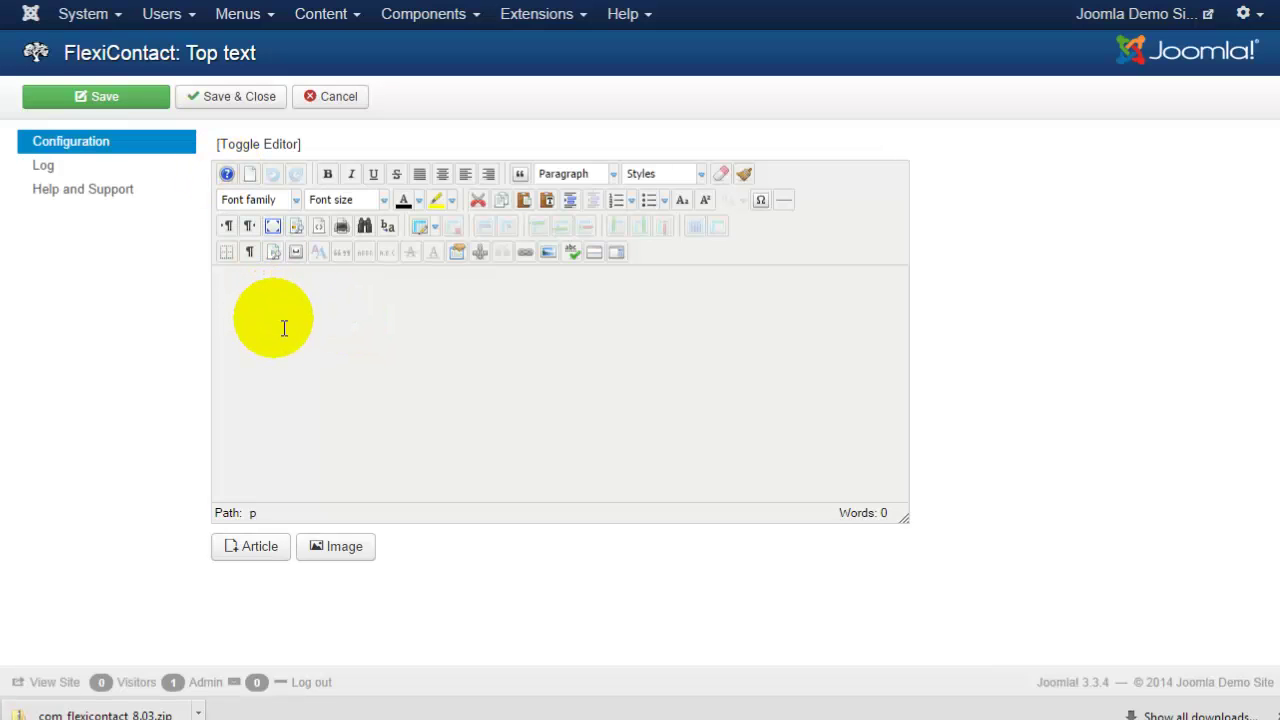
click(284, 328)
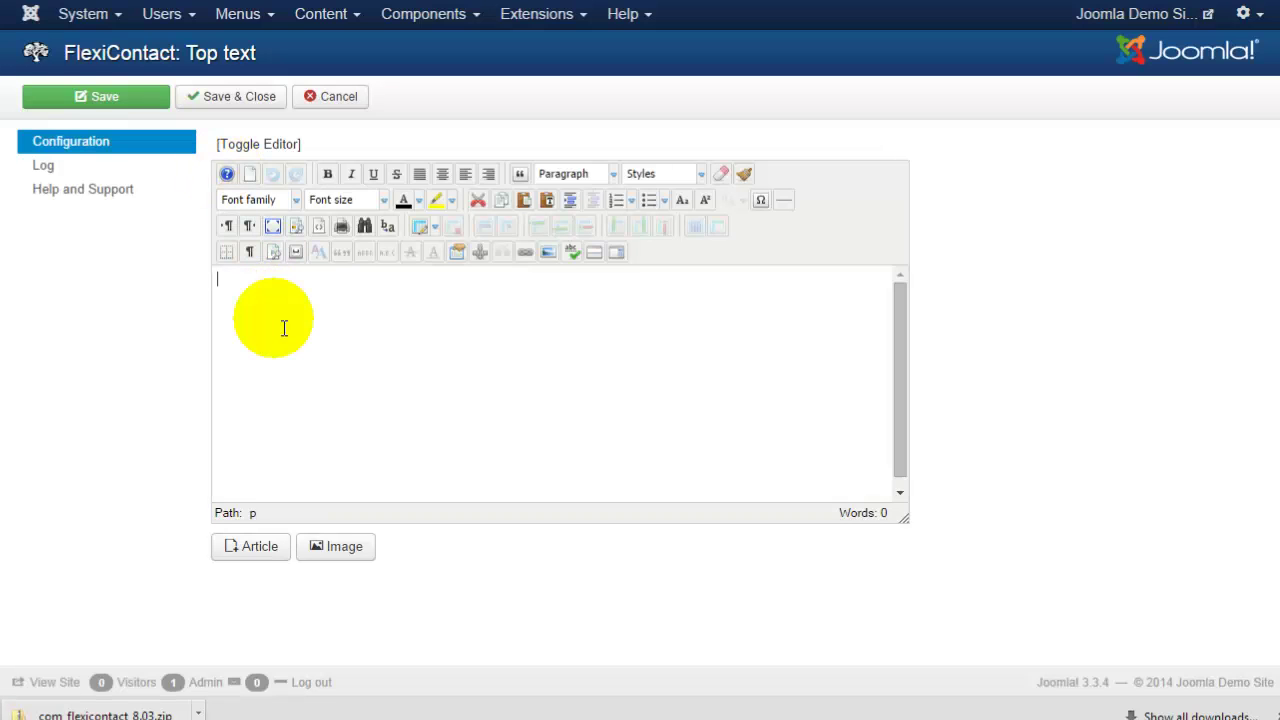
text(Thank you for conta)
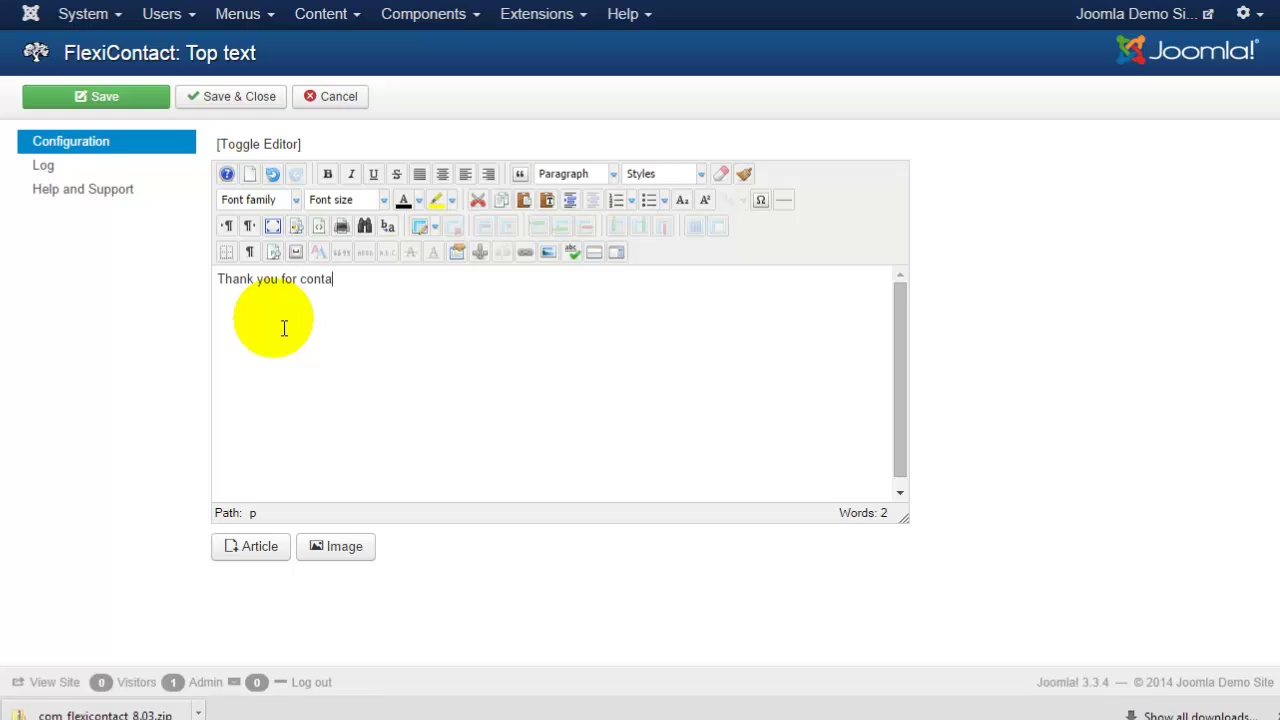
text(cting us. We will get back to you )
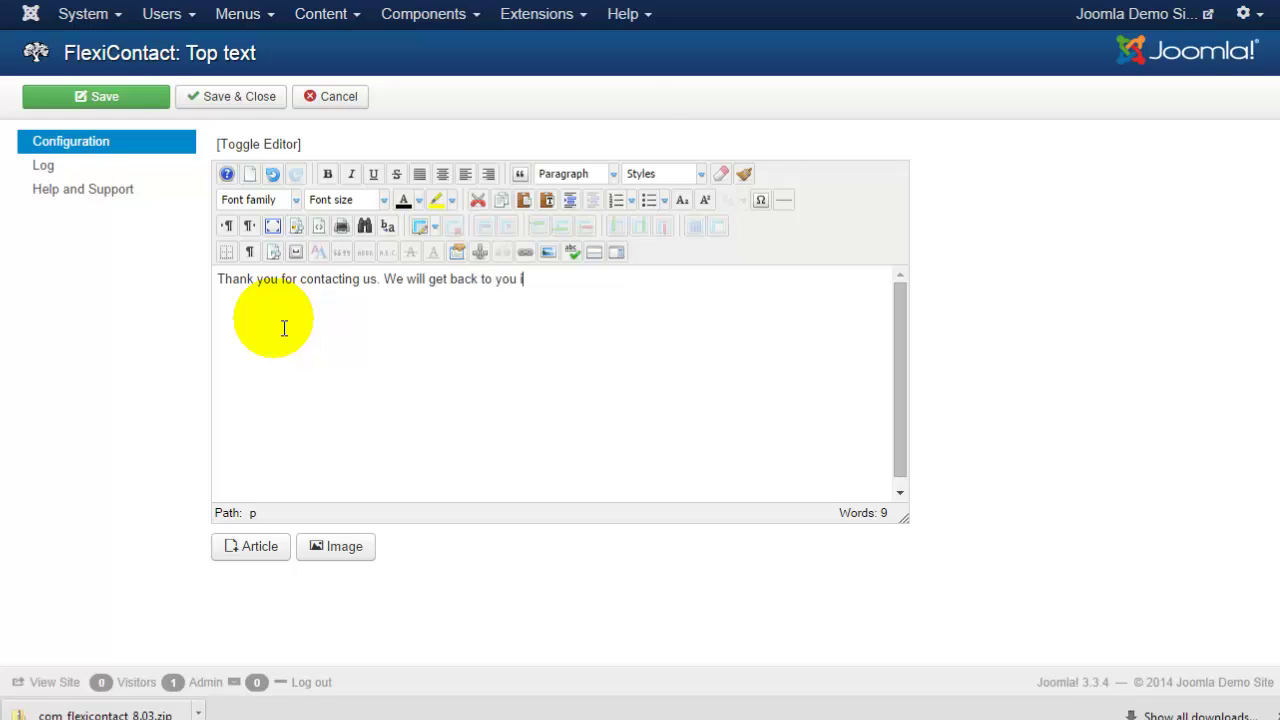
text(within )
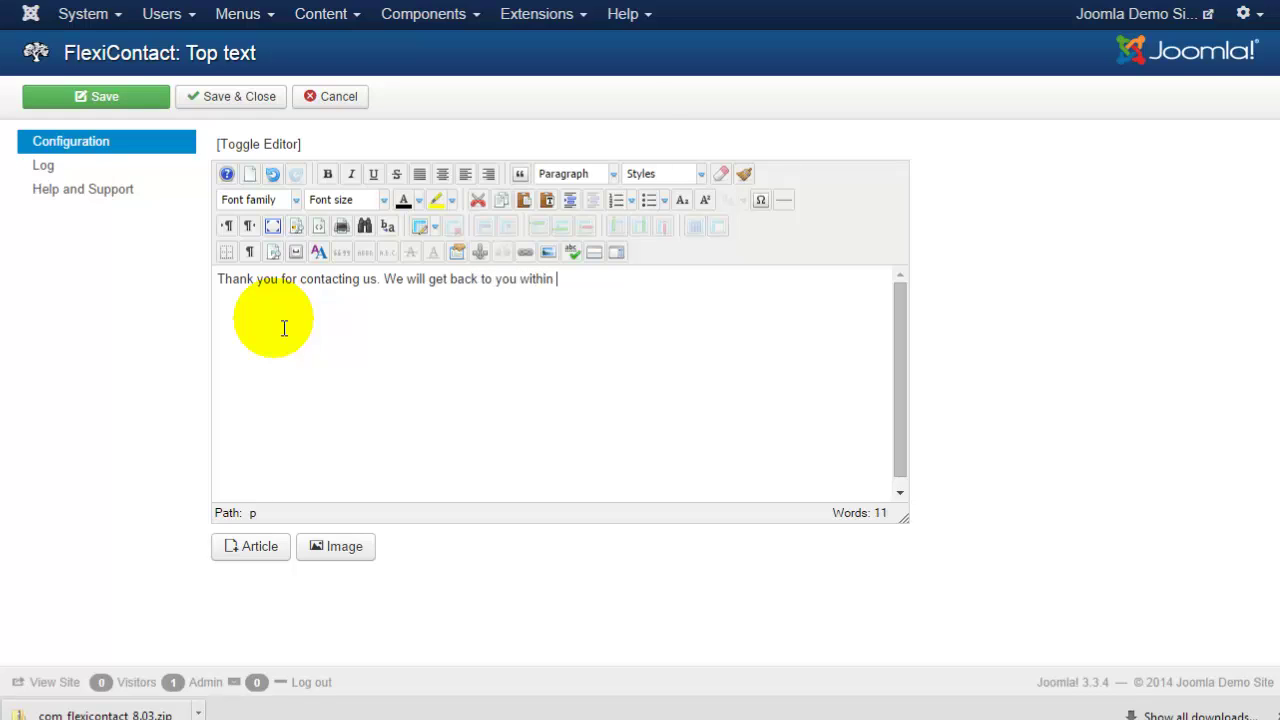
text(24 hours.)
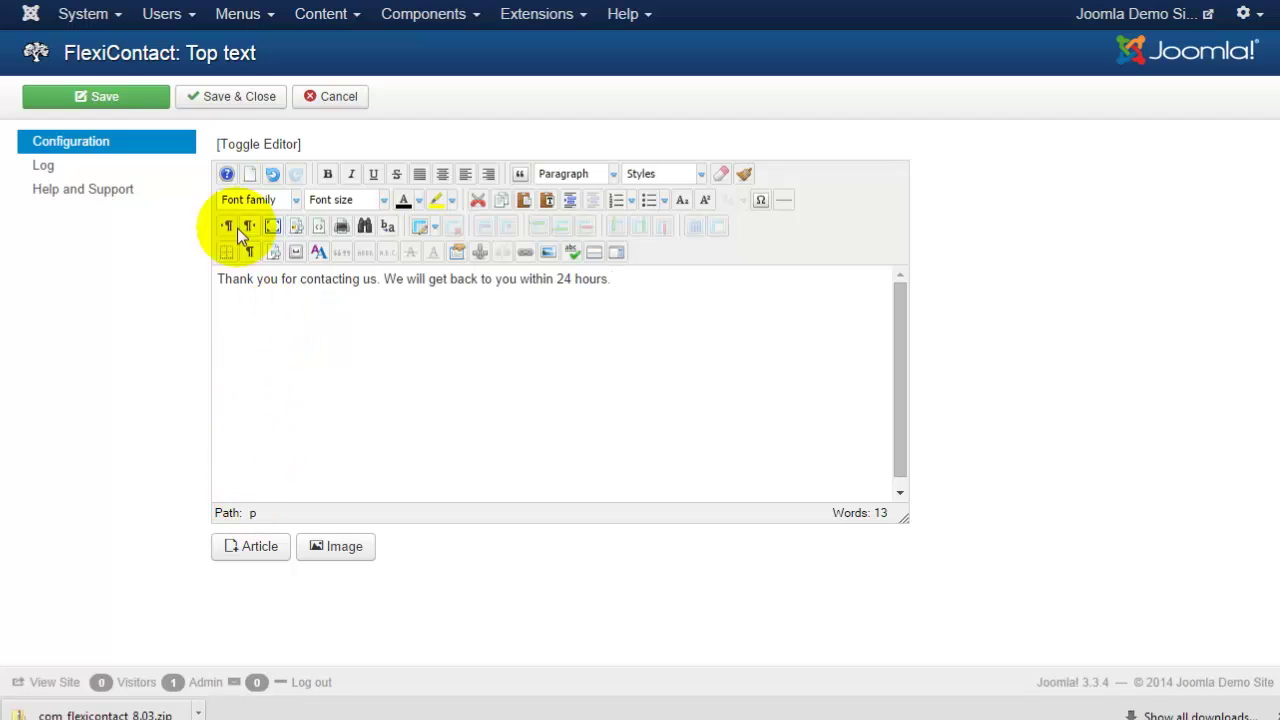
click(236, 95)
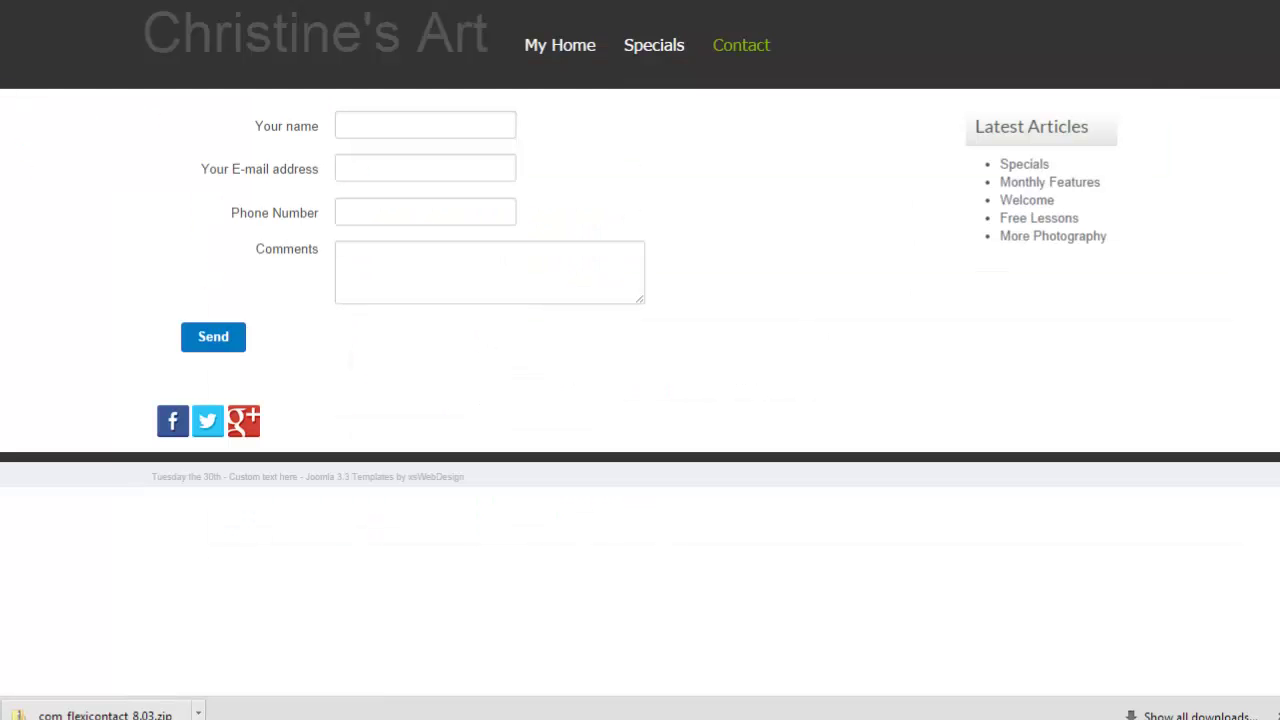
Reload the front-end Contact page to display the new thank-you message
key(F5)
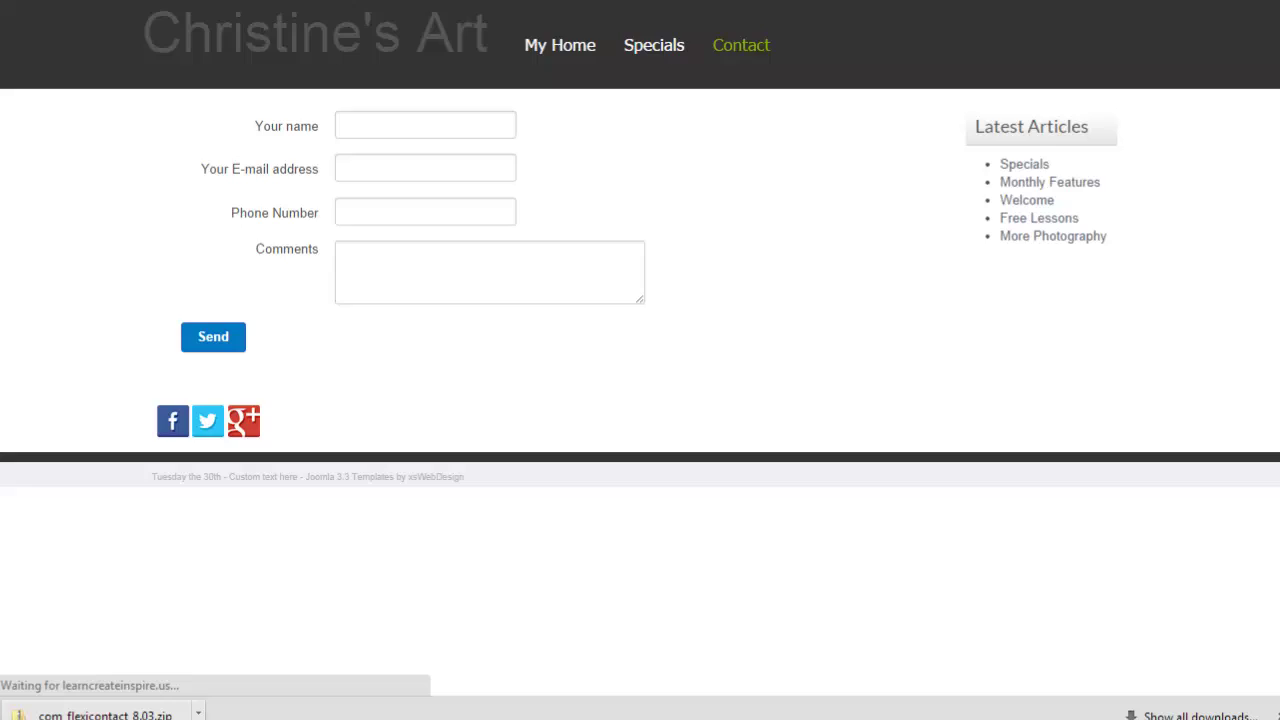